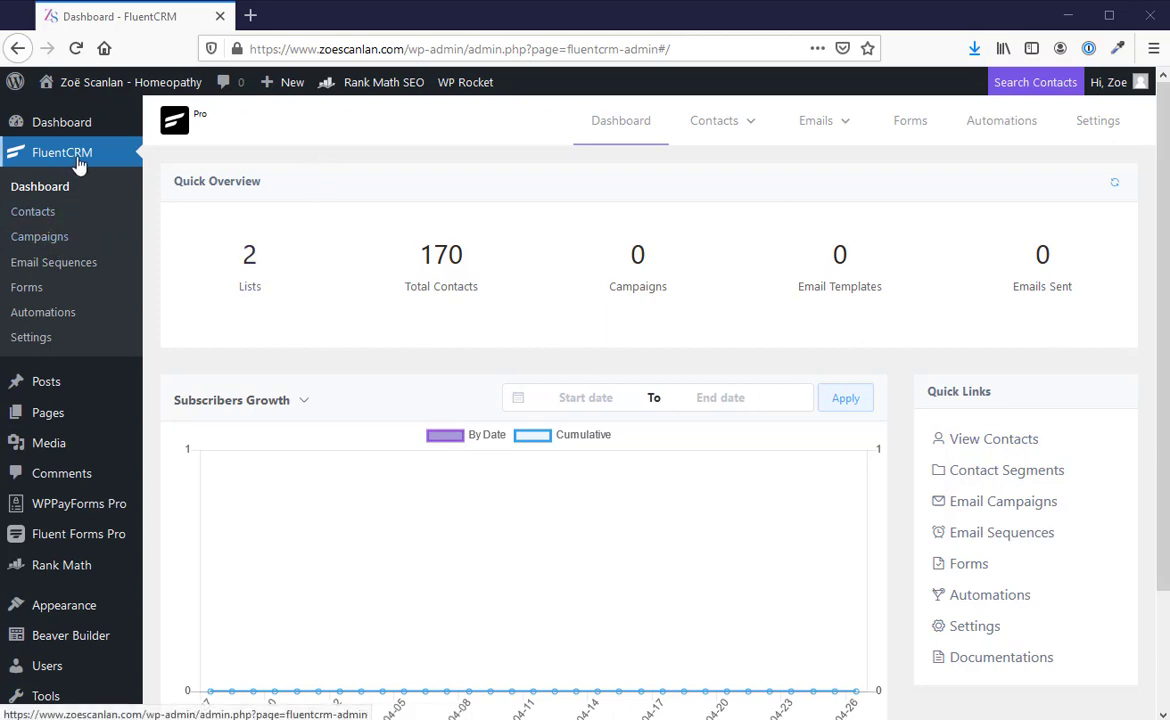
Step: Create a new email campaign titled "My first newsletter"
{"action": "left_click", "coordinate": [63, 239]}
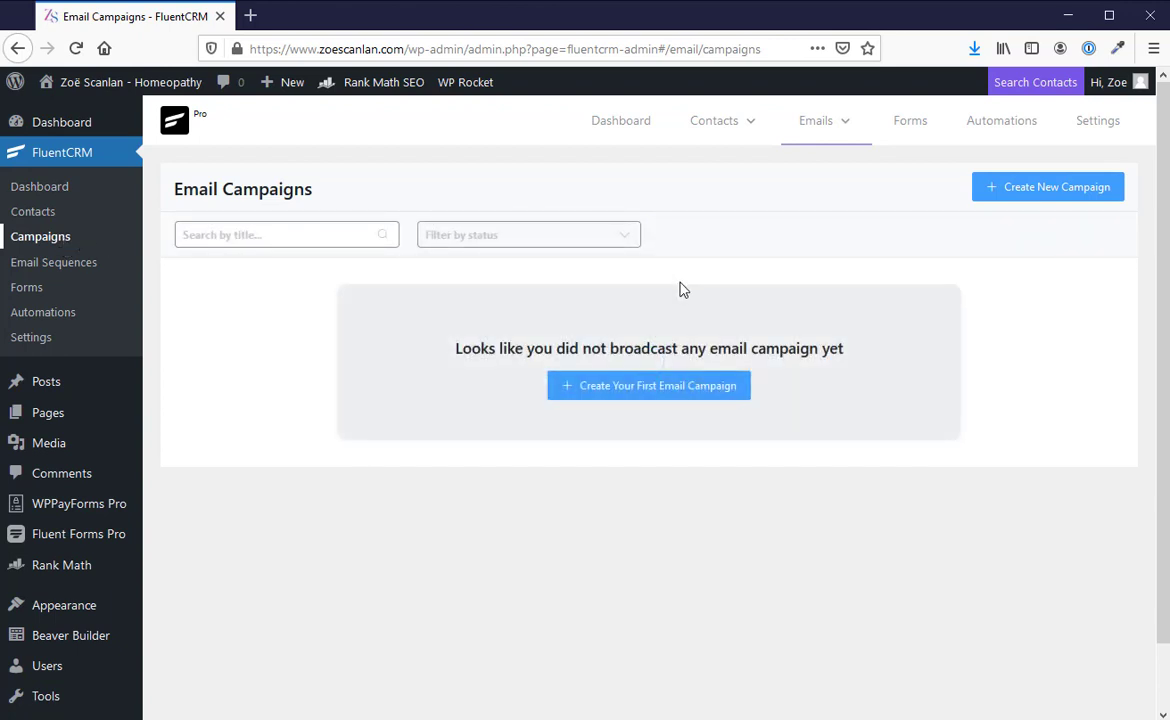
{"action": "left_click", "coordinate": [1046, 196]}
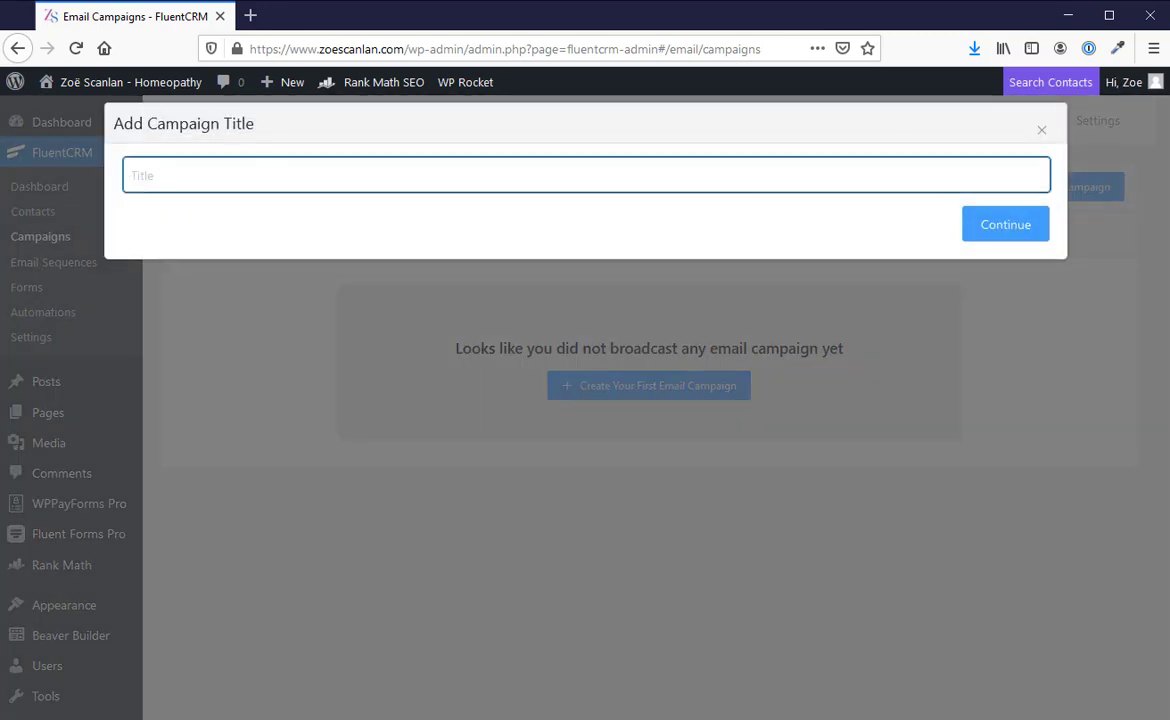
{"action": "left_click", "coordinate": [174, 169]}
{"action": "left_click", "coordinate": [1000, 230]}
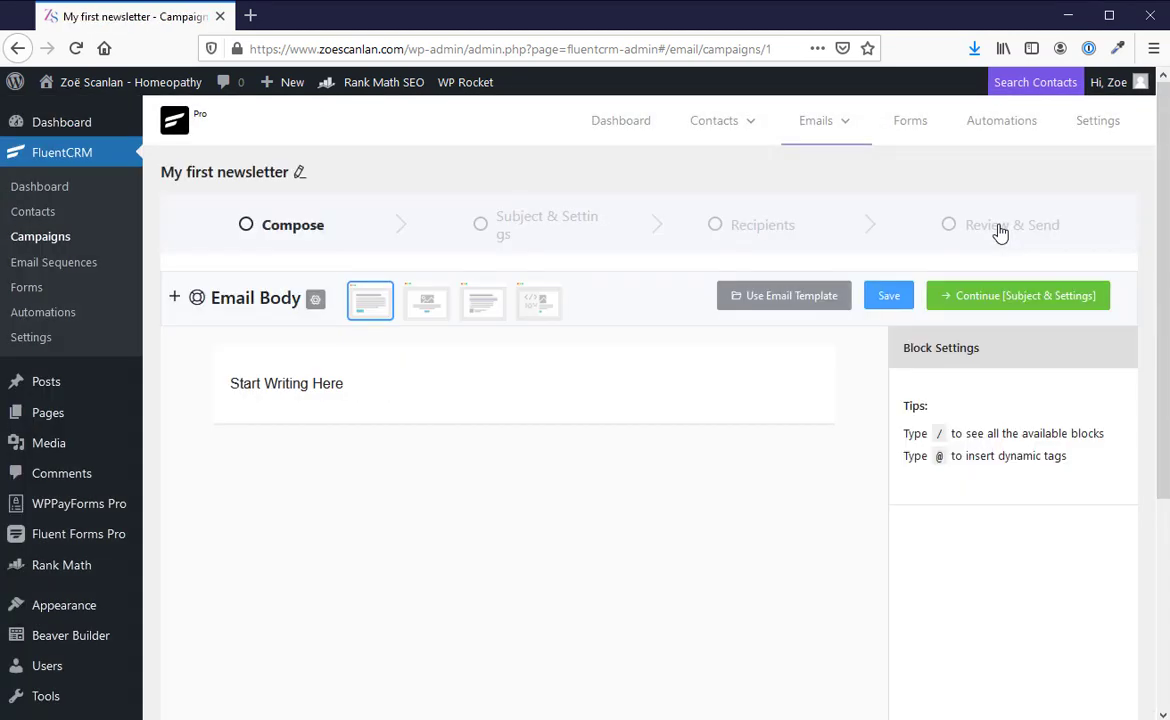
Step: Add an empty paragraph below the "Start Writing Here" text in the email body
{"action": "left_click", "coordinate": [359, 383]}
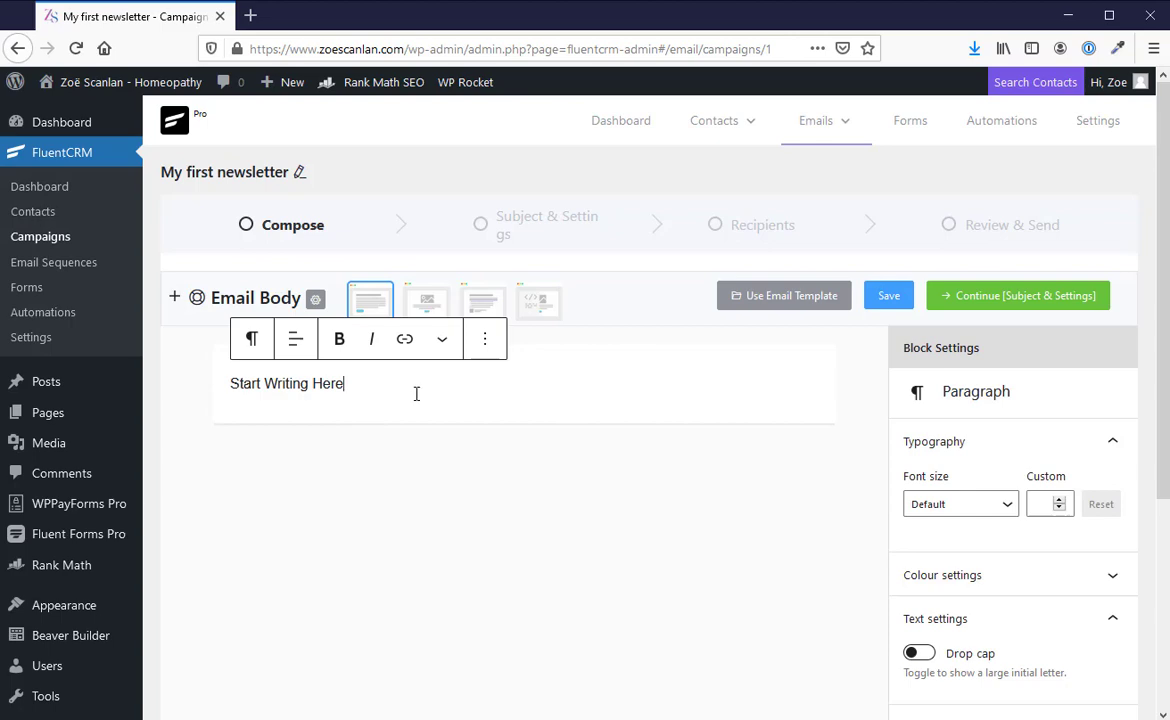
{"action": "scroll", "coordinate": [416, 393], "scroll_direction": "down", "scroll_amount": 3}
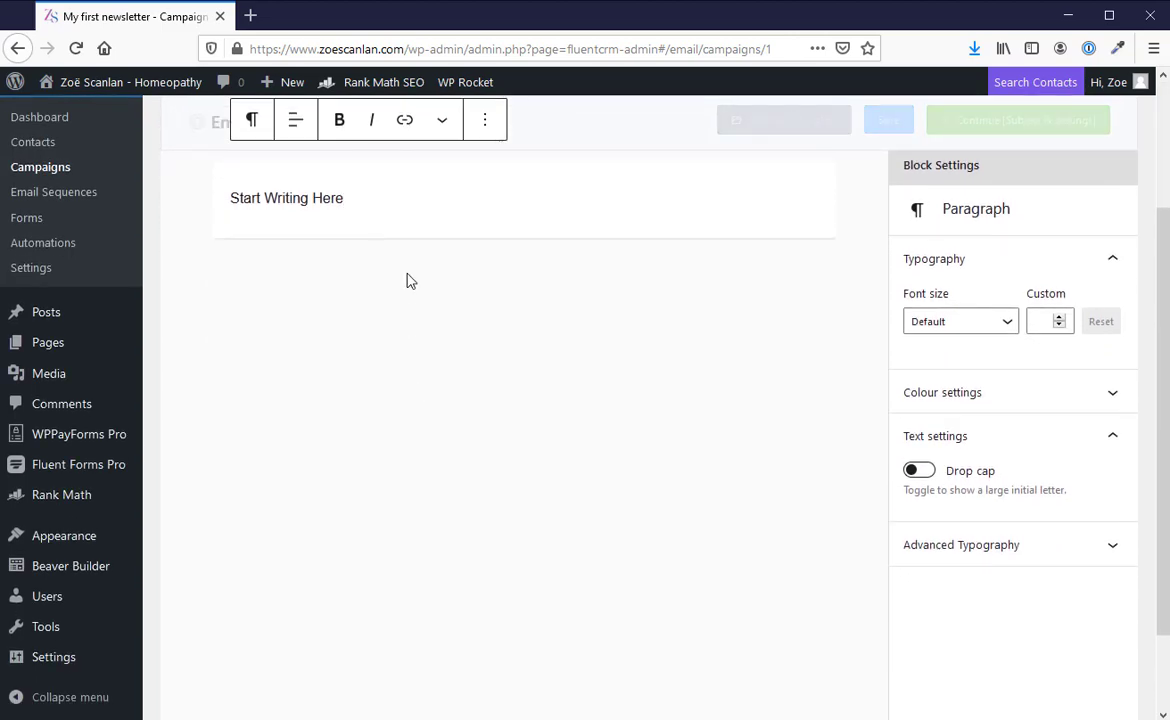
{"action": "scroll", "coordinate": [407, 281], "scroll_direction": "up", "scroll_amount": 3}
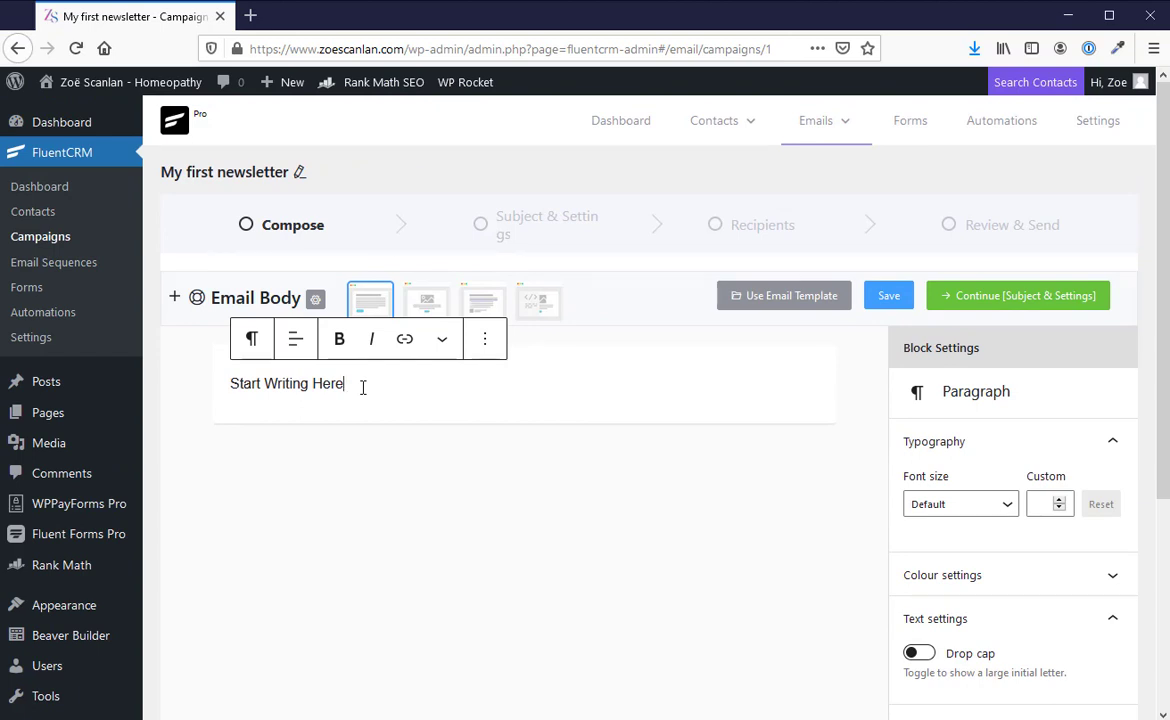
{"action": "key", "text": "Return"}
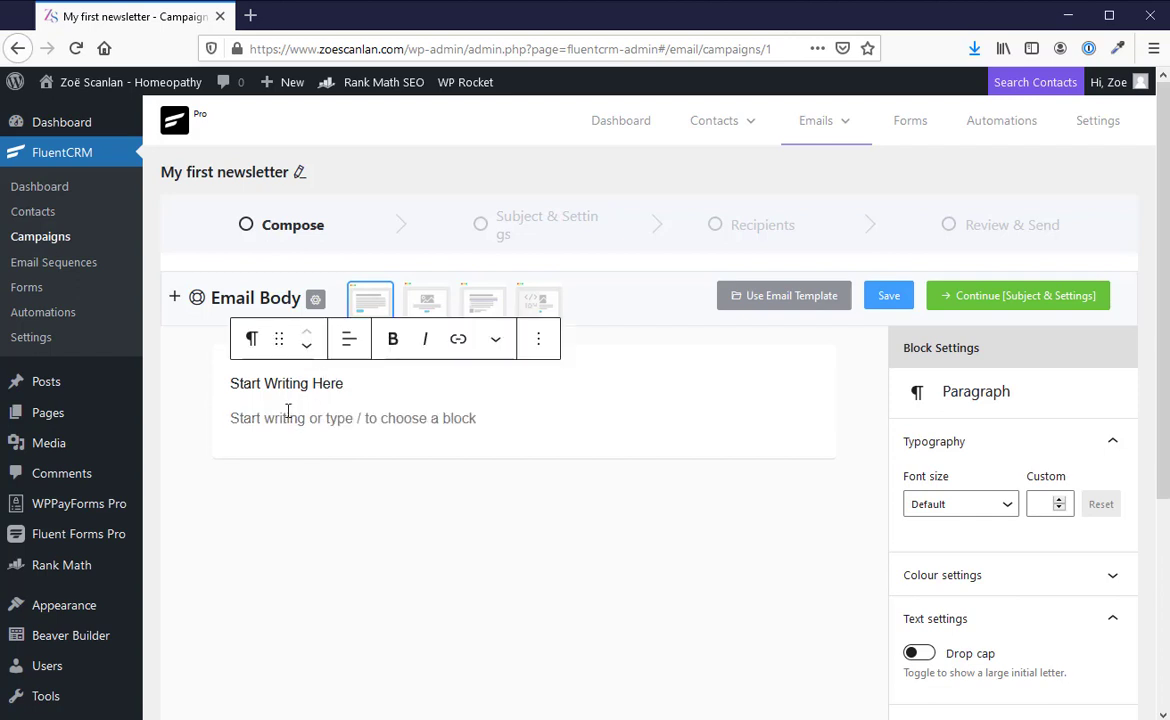
Step: Insert a heading block below the paragraphs in the email body, with the text "My New heading here"
{"action": "left_click", "coordinate": [174, 299]}
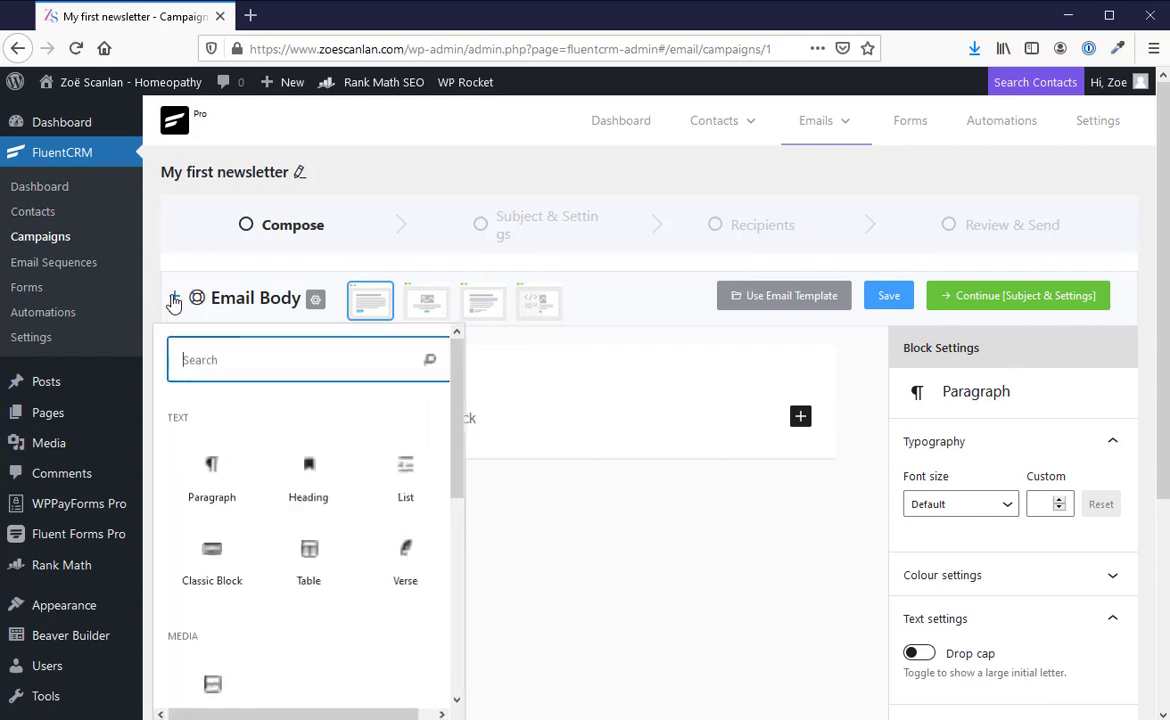
{"action": "scroll", "coordinate": [374, 428], "scroll_direction": "down", "scroll_amount": 5}
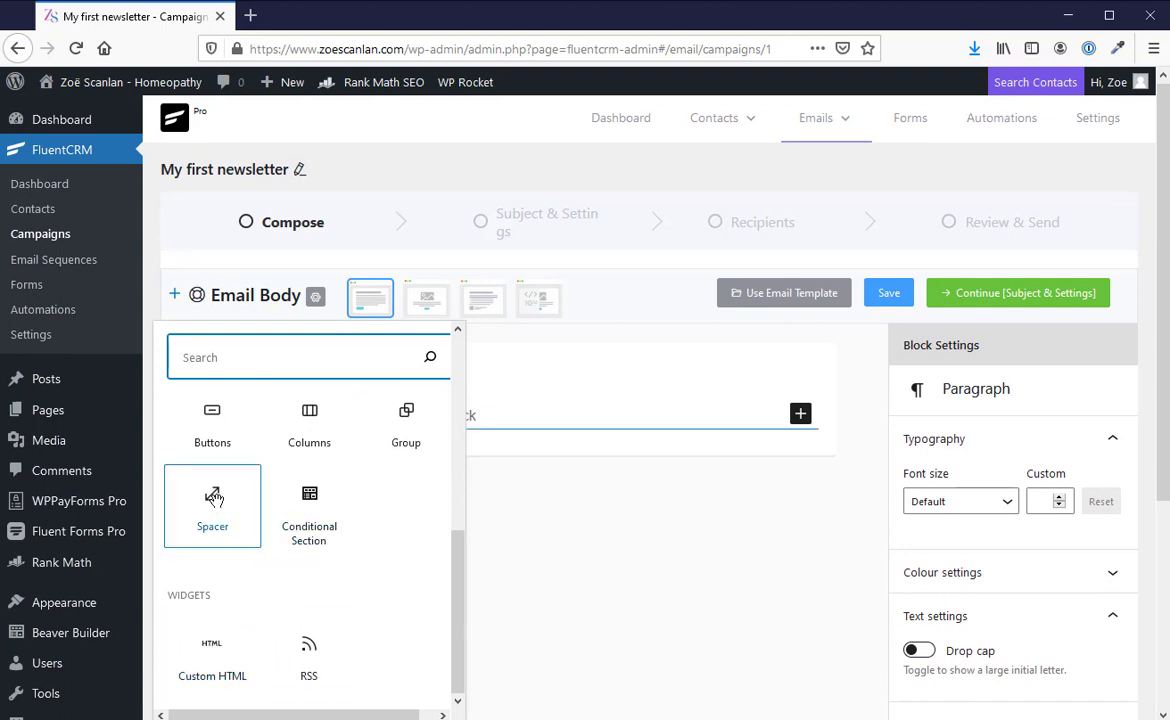
{"action": "left_click_drag", "start_coordinate": [462, 557], "coordinate": [454, 352]}
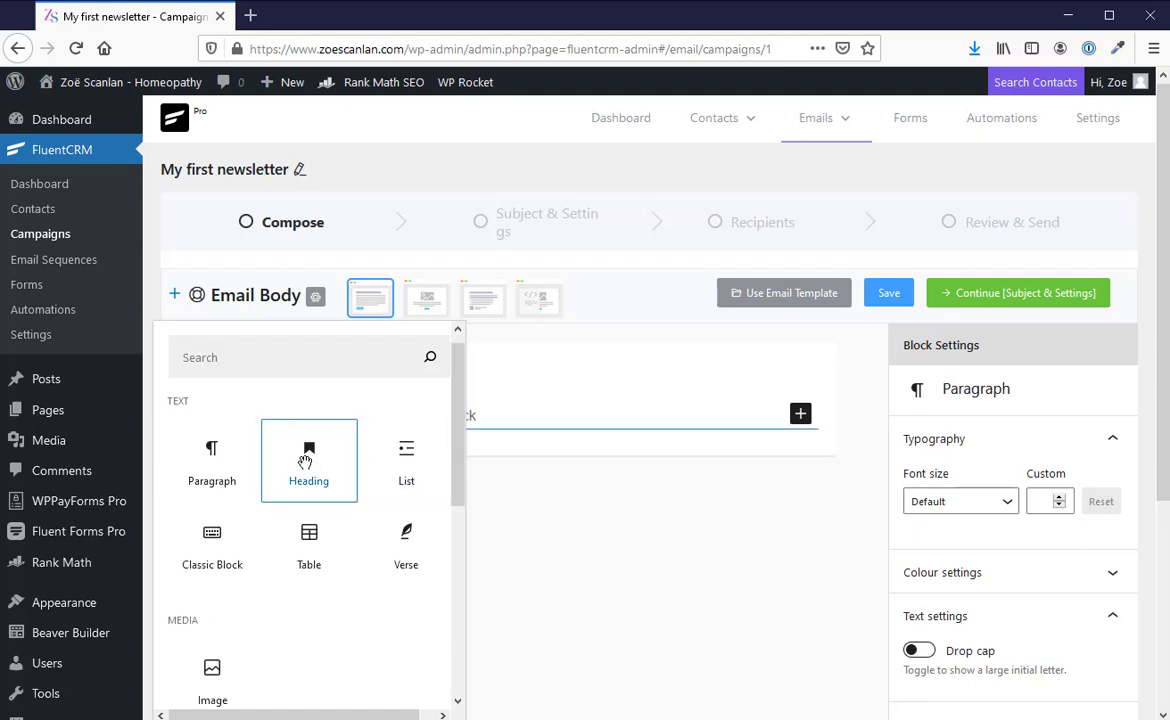
{"action": "left_click_drag", "start_coordinate": [305, 460], "coordinate": [525, 431]}
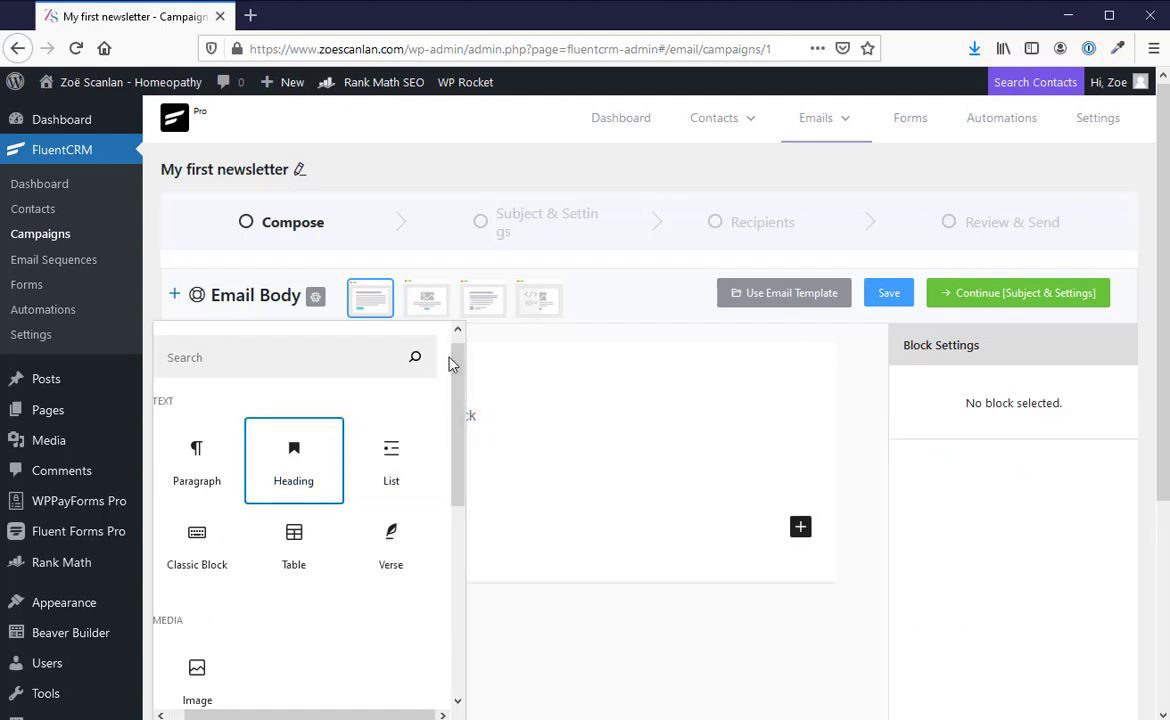
{"action": "left_click", "coordinate": [178, 298]}
{"action": "left_click", "coordinate": [318, 461]}
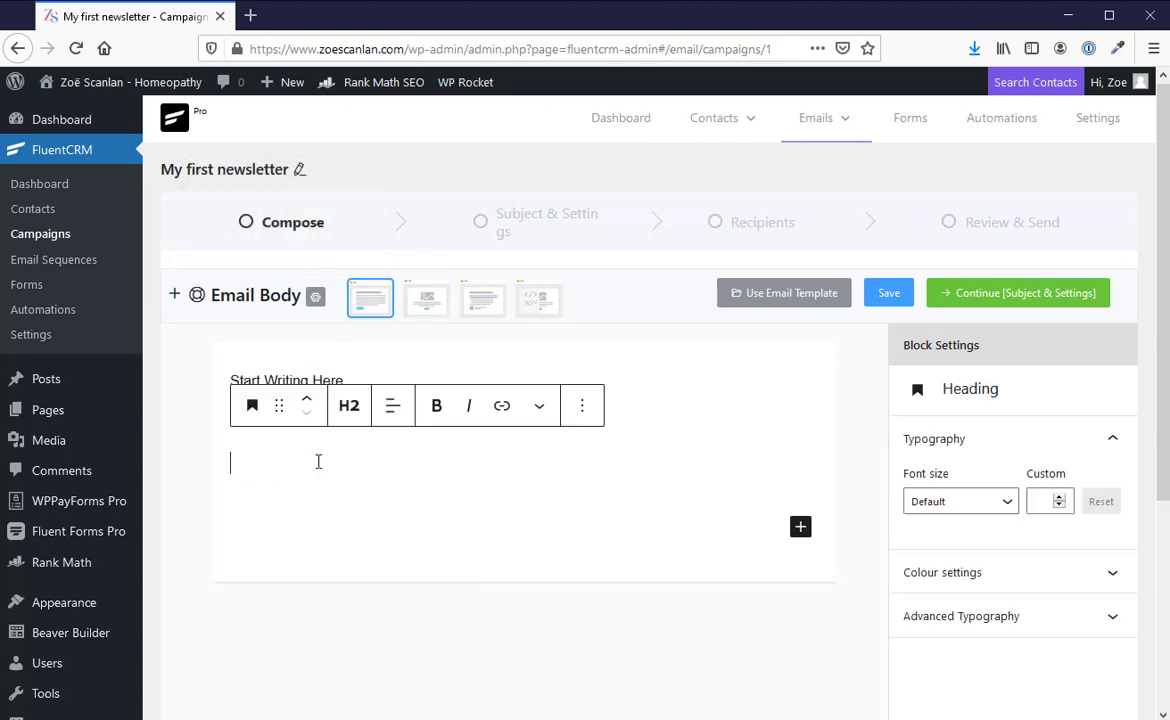
{"action": "type", "text": "M"}
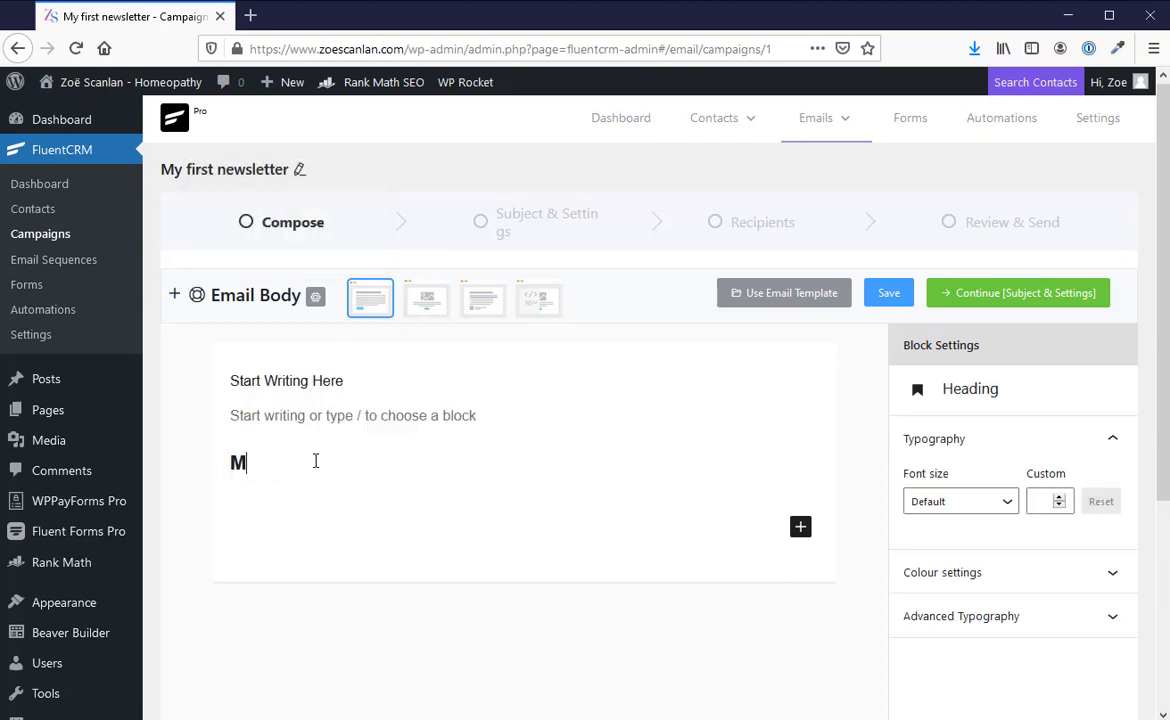
{"action": "type", "text": "y New headi"}
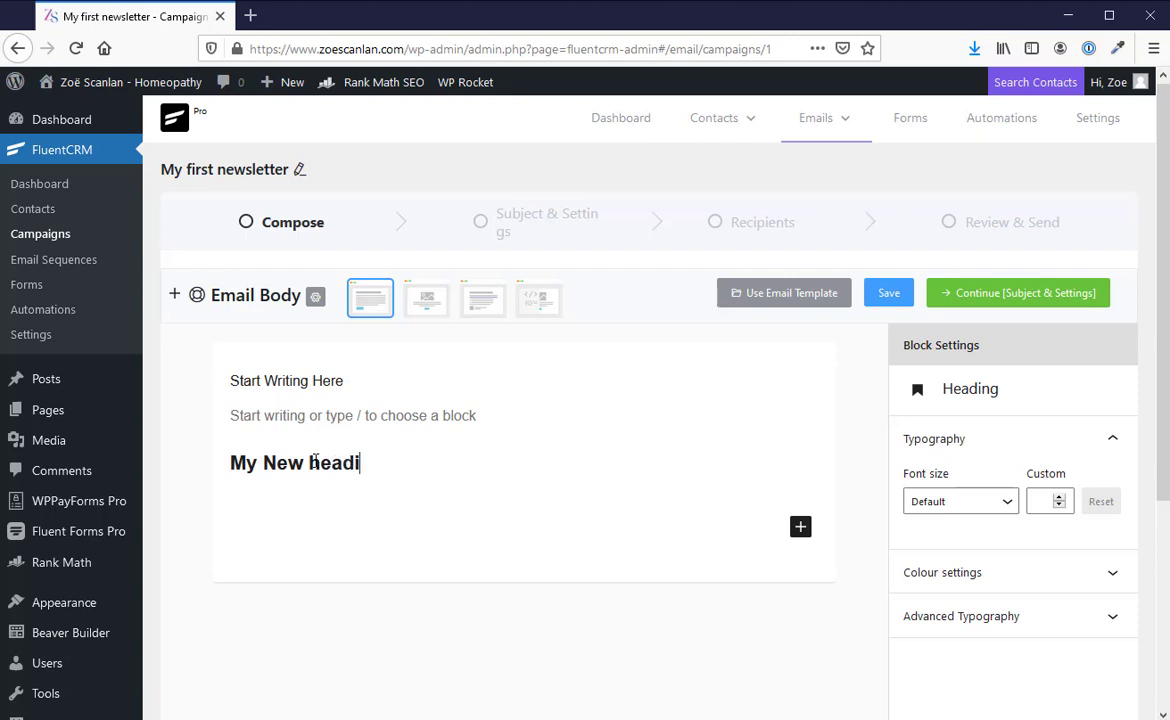
{"action": "type", "text": "ng here"}
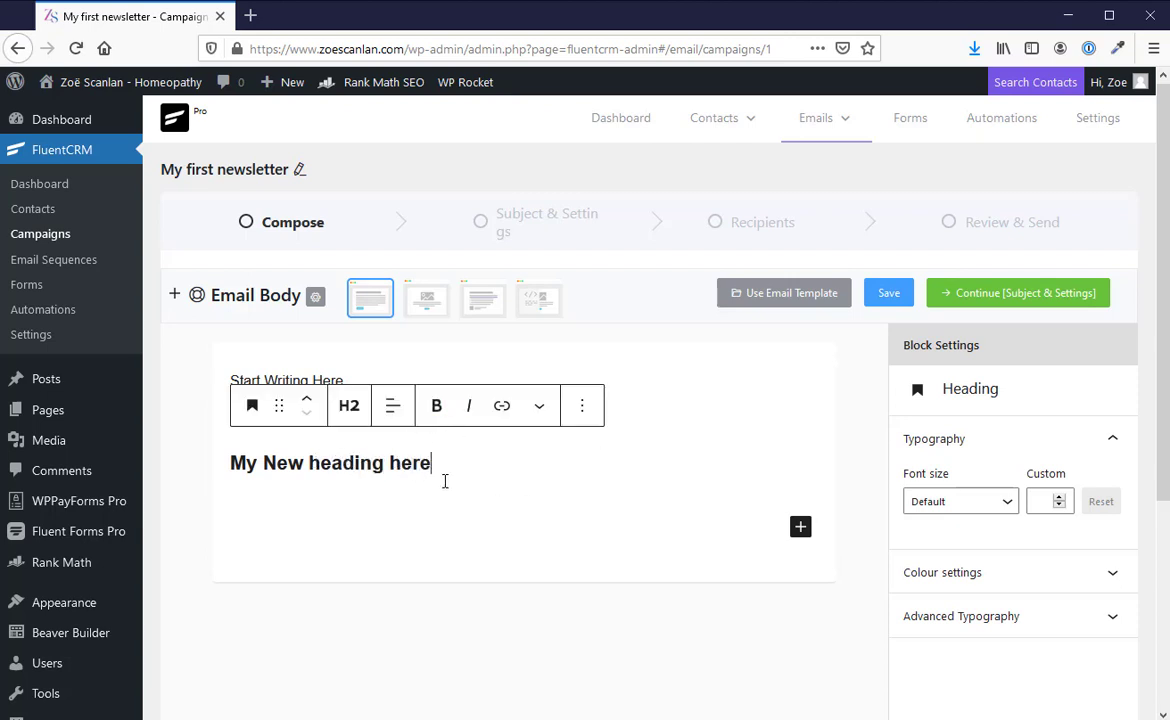
Step: Insert an image block directly below the heading in the email body
{"action": "left_click", "coordinate": [174, 296]}
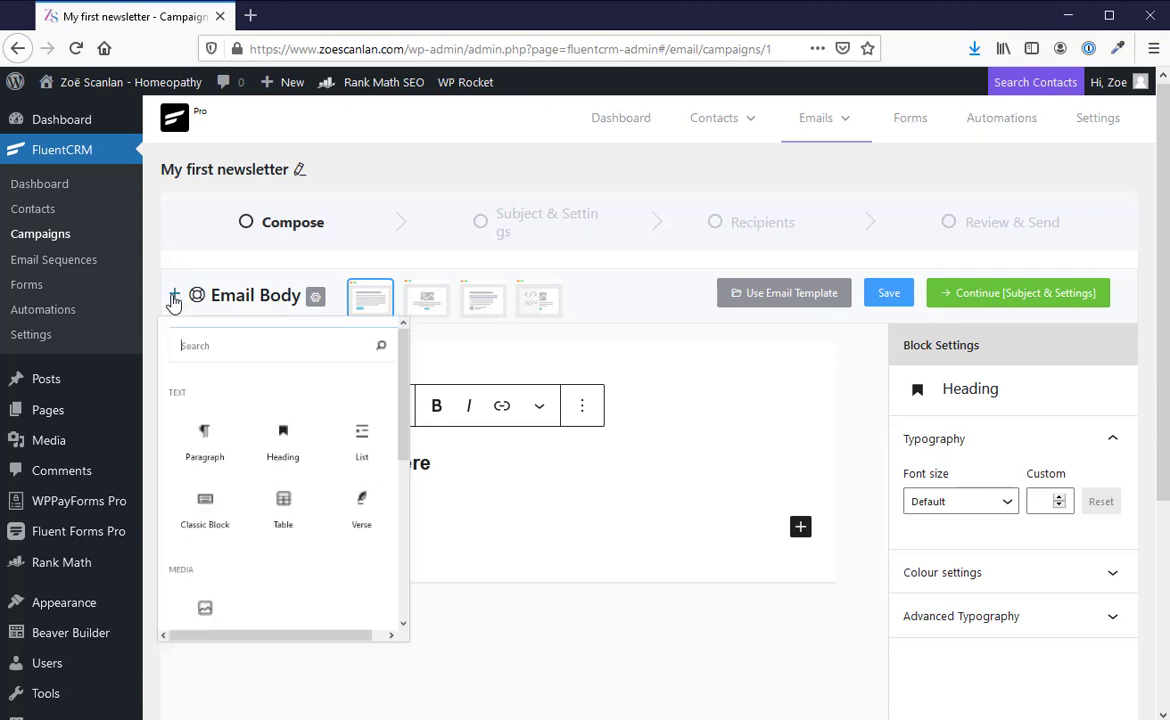
{"action": "scroll", "coordinate": [250, 545], "scroll_direction": "down", "scroll_amount": 3}
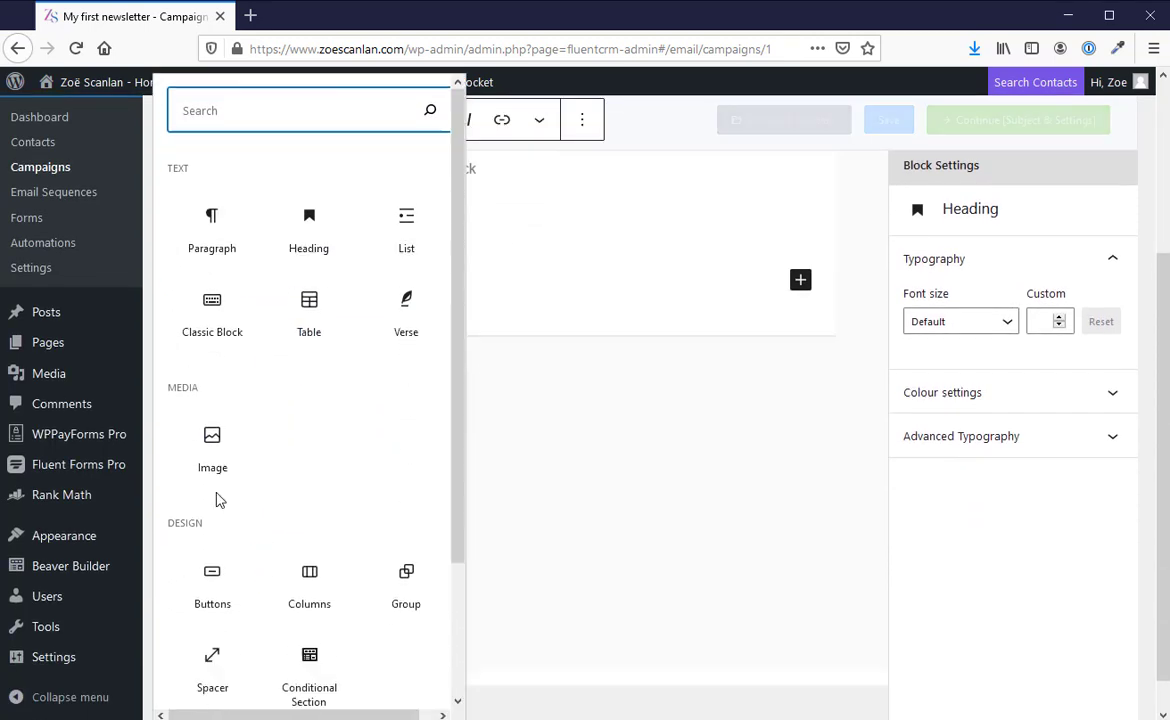
{"action": "left_click_drag", "start_coordinate": [212, 412], "coordinate": [515, 268]}
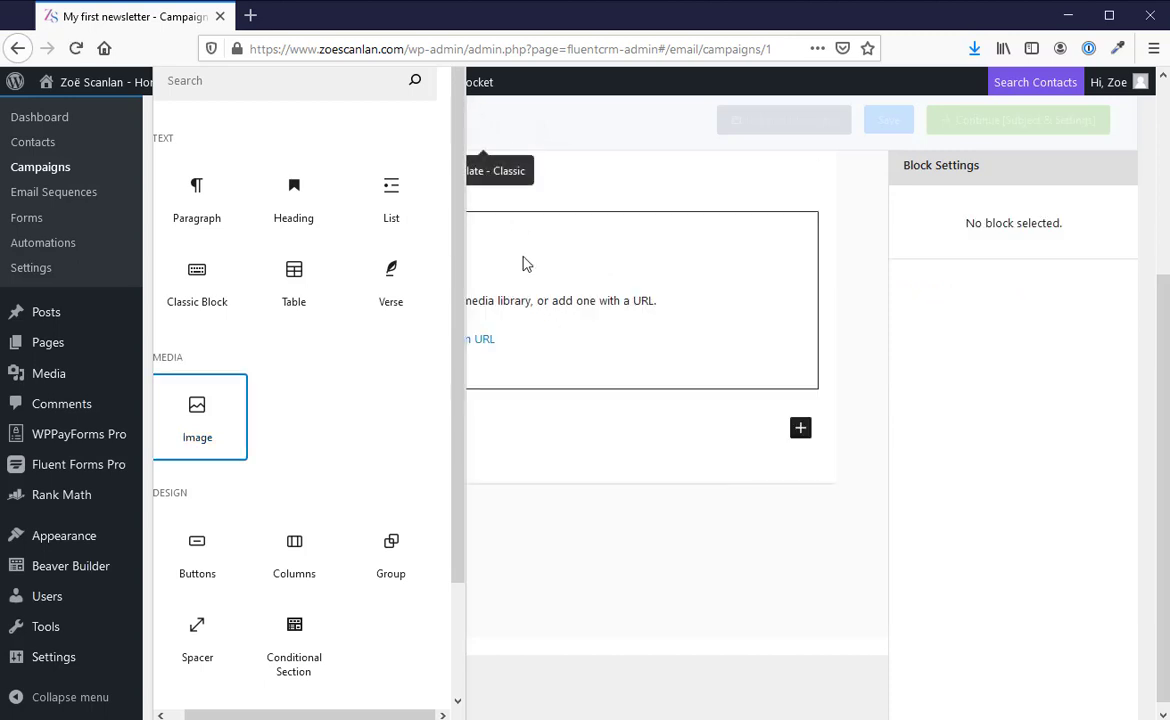
{"action": "scroll", "coordinate": [525, 261], "scroll_direction": "up", "scroll_amount": 3}
{"action": "left_click", "coordinate": [173, 297]}
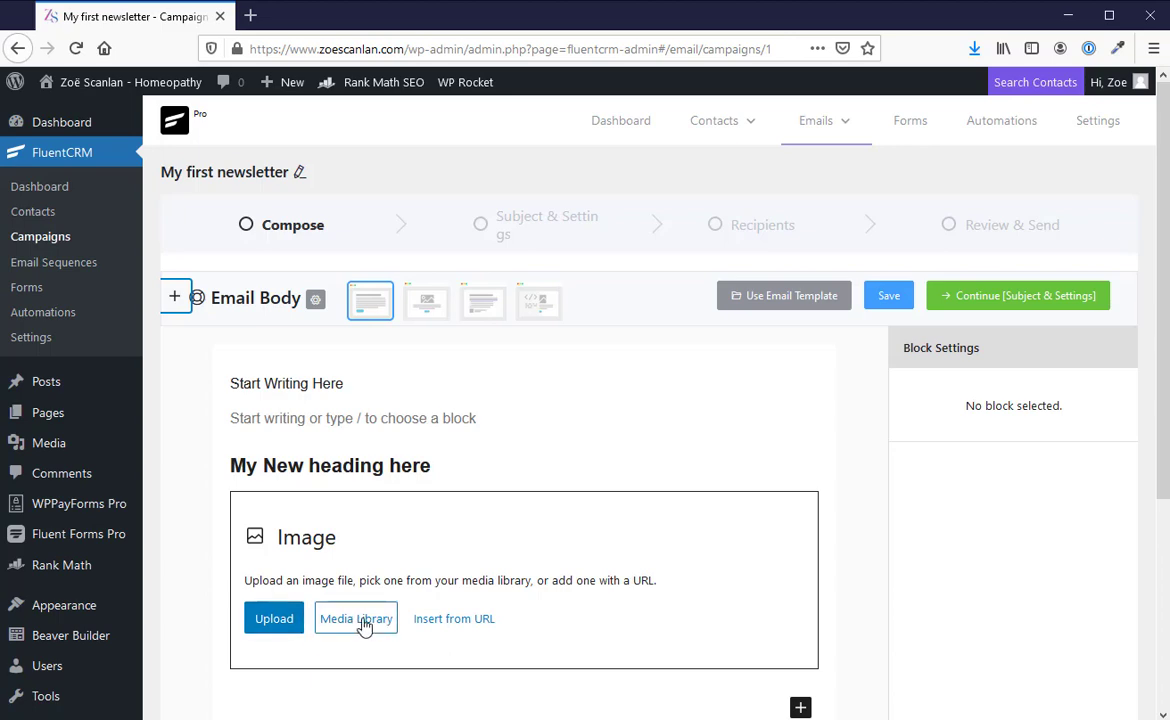
Step: Upload the picture attract1 from the Desktop folder into the image block
{"action": "left_click", "coordinate": [270, 622]}
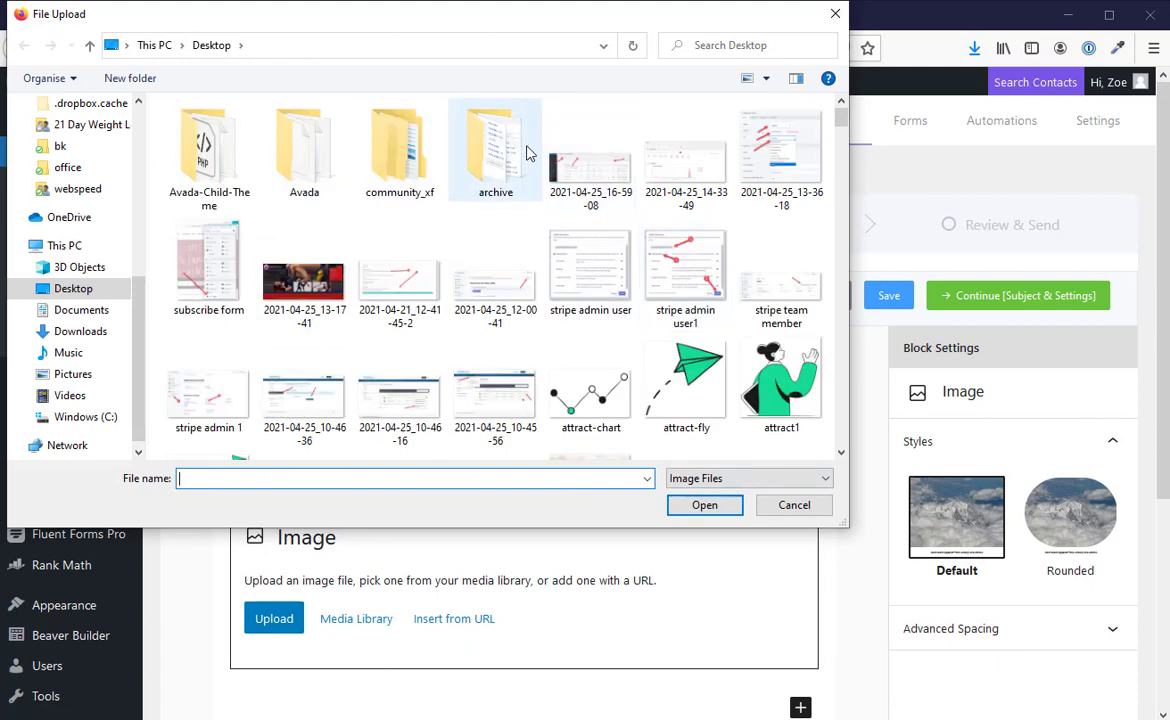
{"action": "left_click", "coordinate": [781, 385]}
{"action": "left_click", "coordinate": [705, 505]}
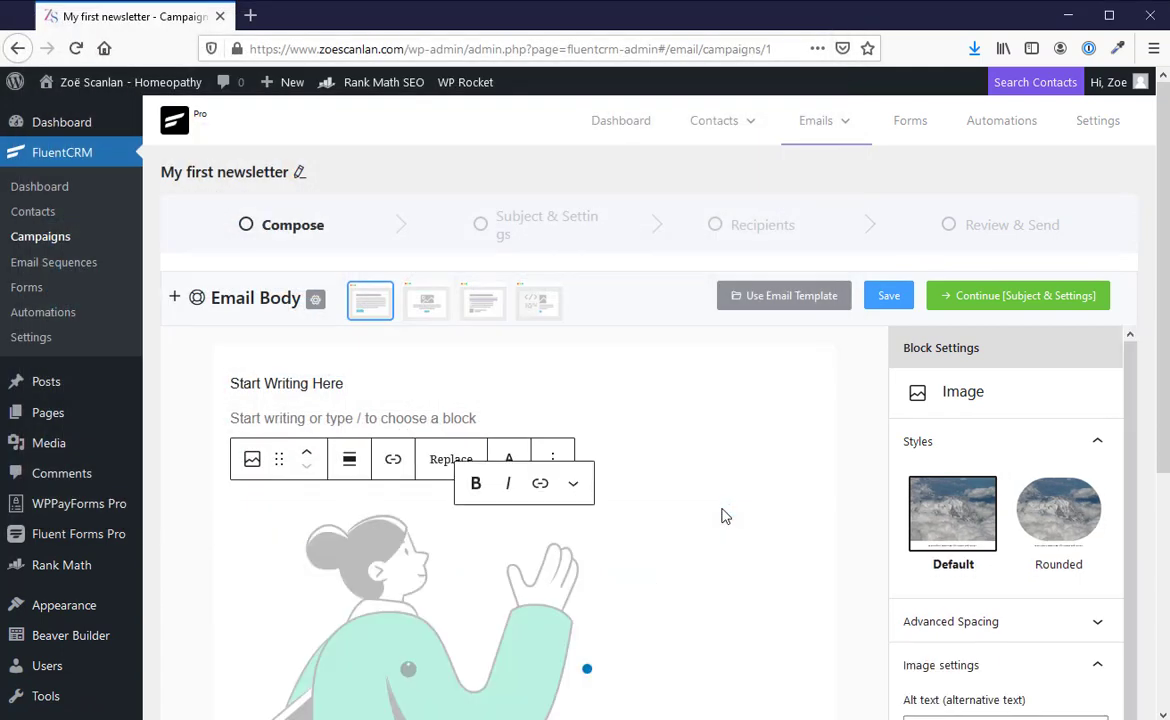
Step: Scale the uploaded image to 50% of its size
{"action": "scroll", "coordinate": [724, 509], "scroll_direction": "down", "scroll_amount": 3}
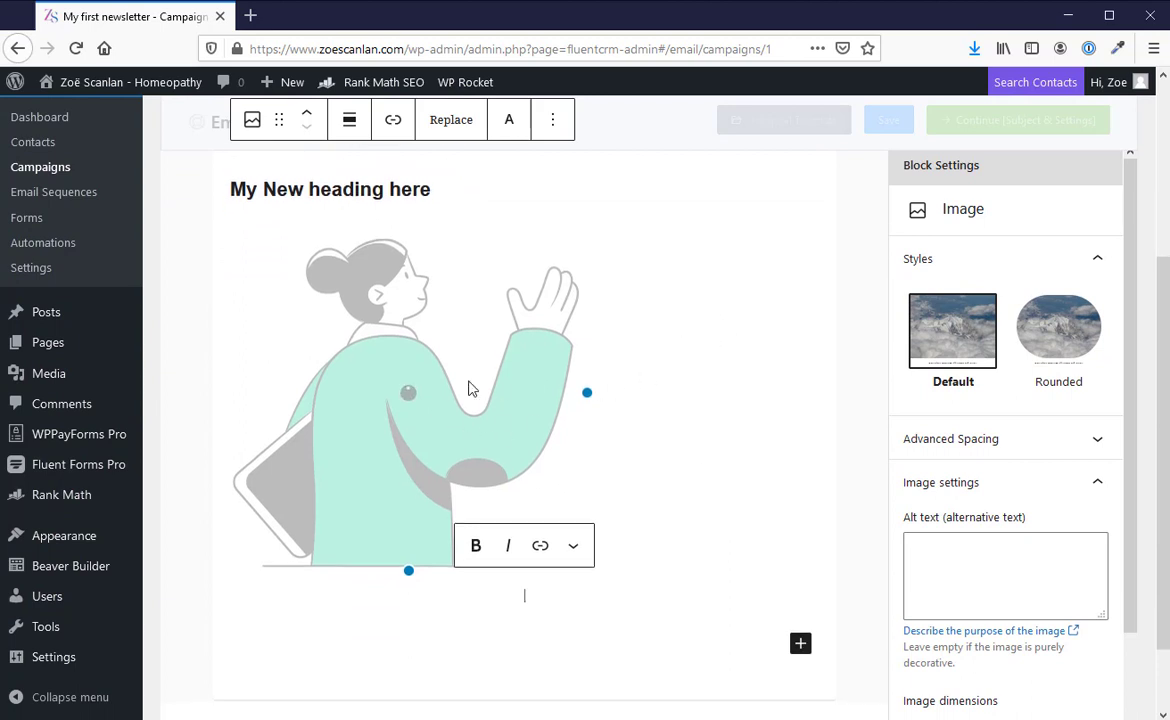
{"action": "scroll", "coordinate": [900, 390], "scroll_direction": "down", "scroll_amount": 2}
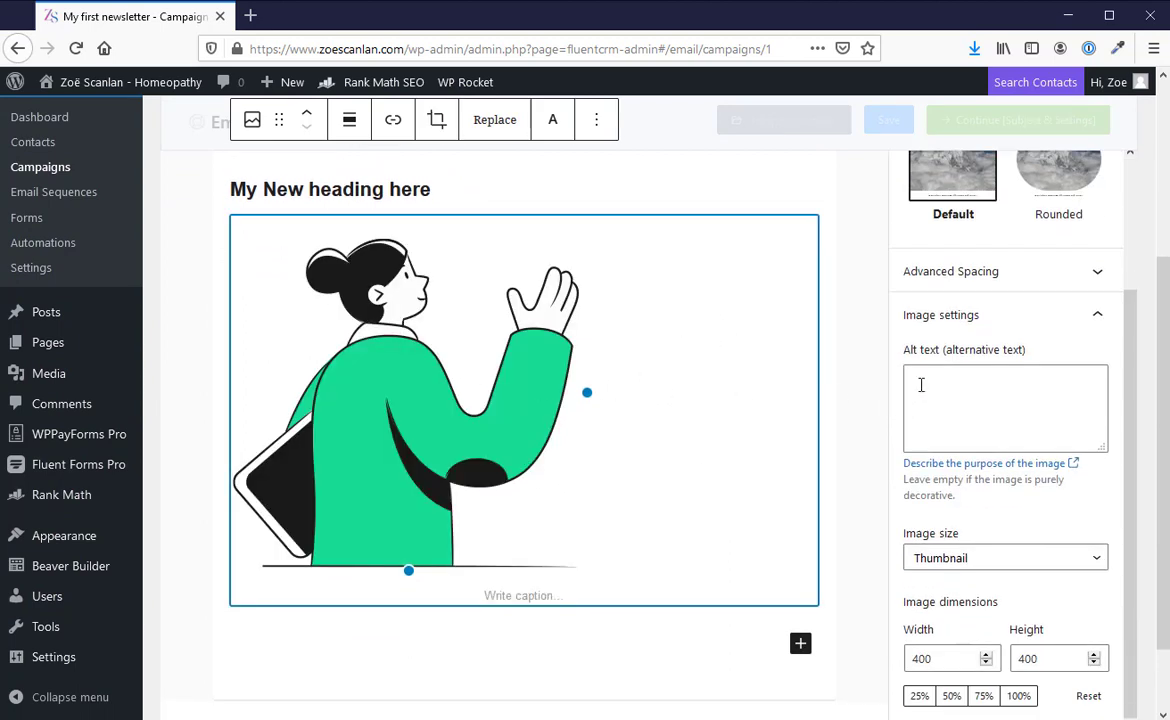
{"action": "left_click", "coordinate": [953, 700]}
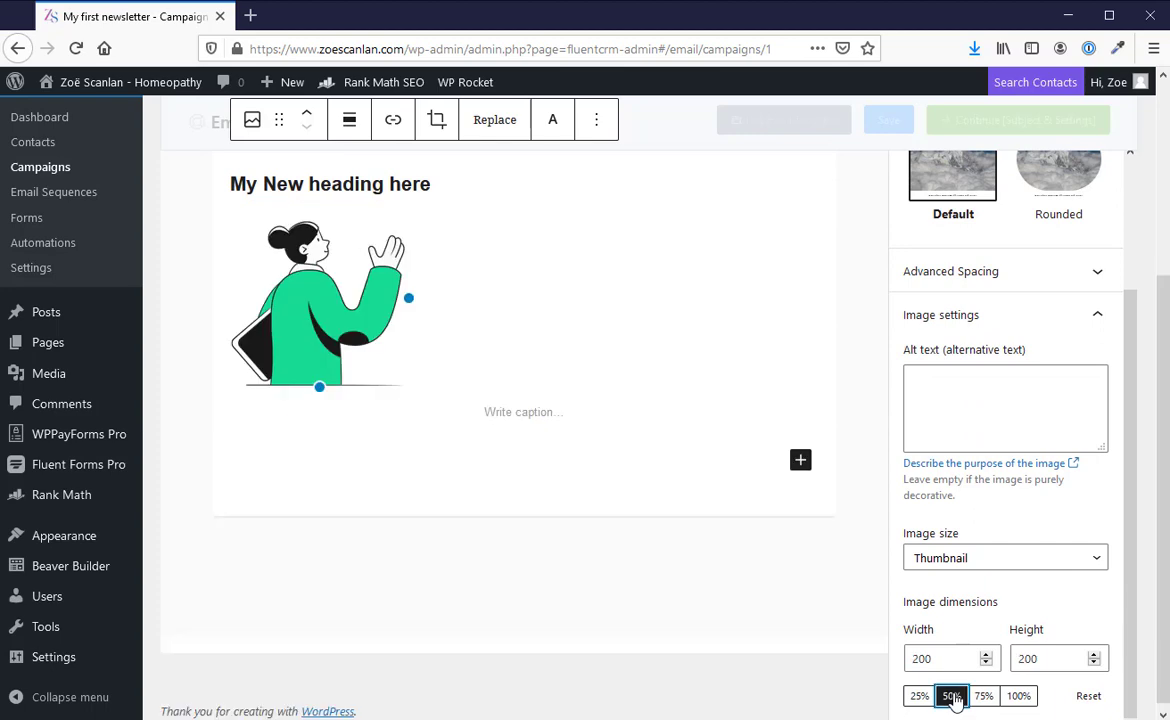
Step: Centre-align the image in the email body
{"action": "scroll", "coordinate": [787, 302], "scroll_direction": "up", "scroll_amount": 2}
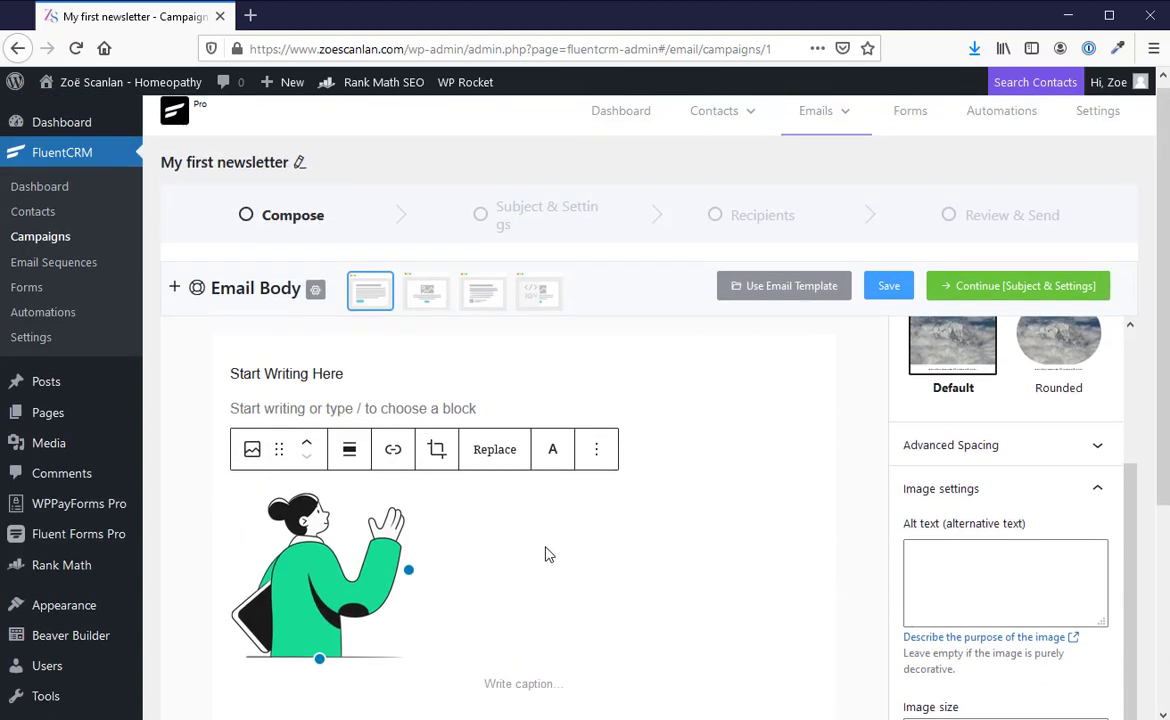
{"action": "scroll", "coordinate": [490, 572], "scroll_direction": "down", "scroll_amount": 1}
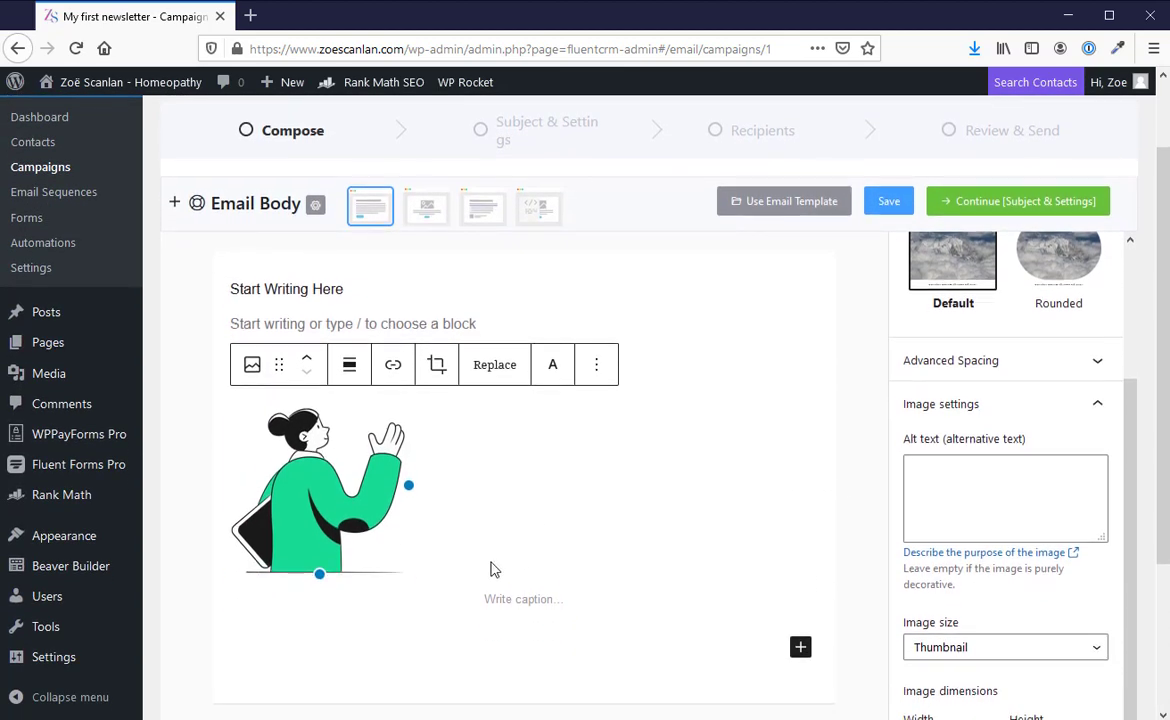
{"action": "left_click", "coordinate": [493, 570]}
{"action": "scroll", "coordinate": [669, 537], "scroll_direction": "down", "scroll_amount": 3}
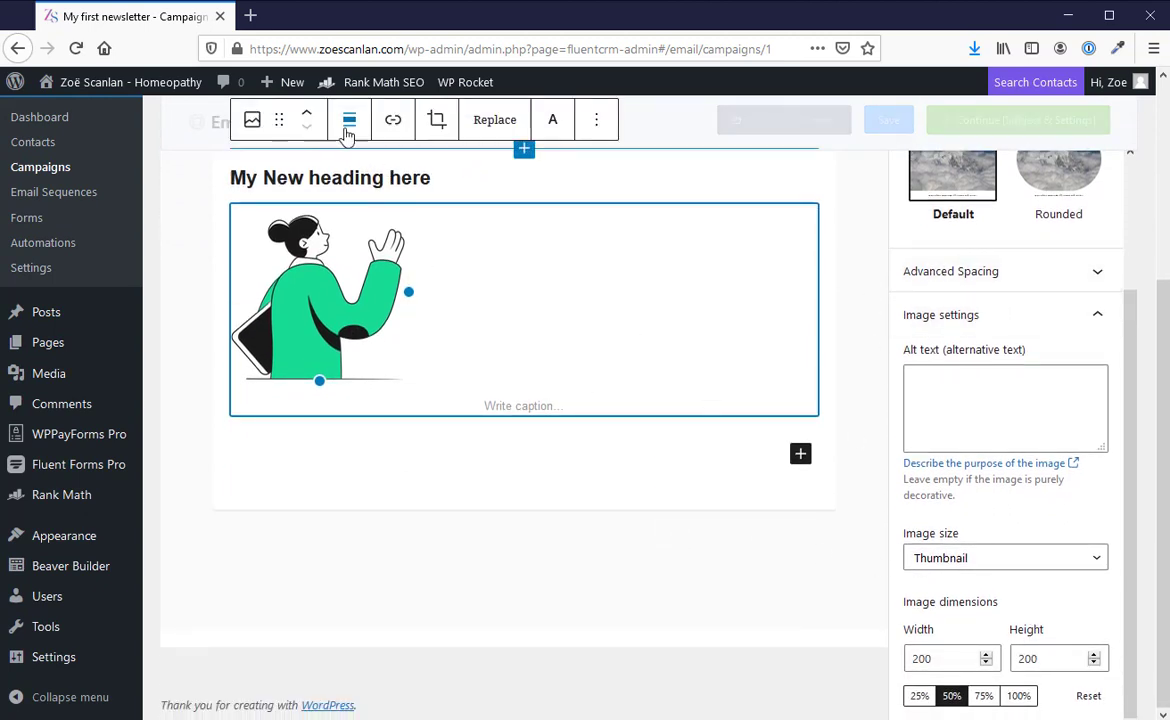
{"action": "scroll", "coordinate": [504, 240], "scroll_direction": "up", "scroll_amount": 3}
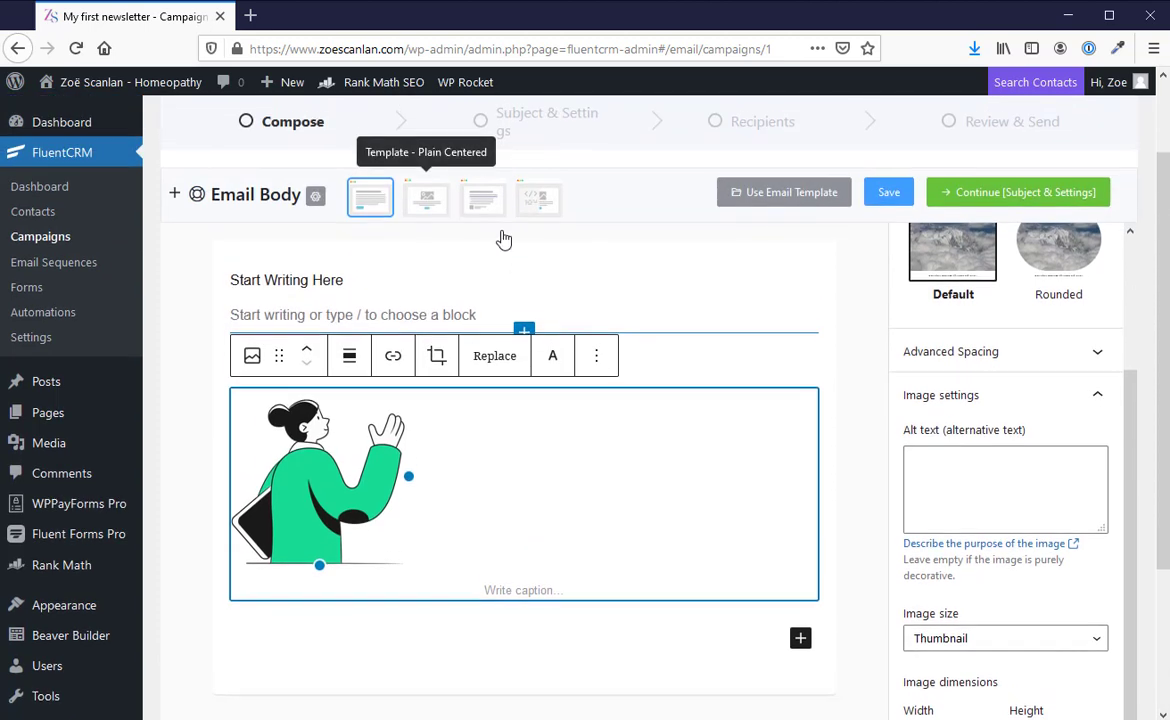
{"action": "left_click", "coordinate": [596, 357]}
{"action": "left_click", "coordinate": [596, 357]}
{"action": "left_click", "coordinate": [349, 357]}
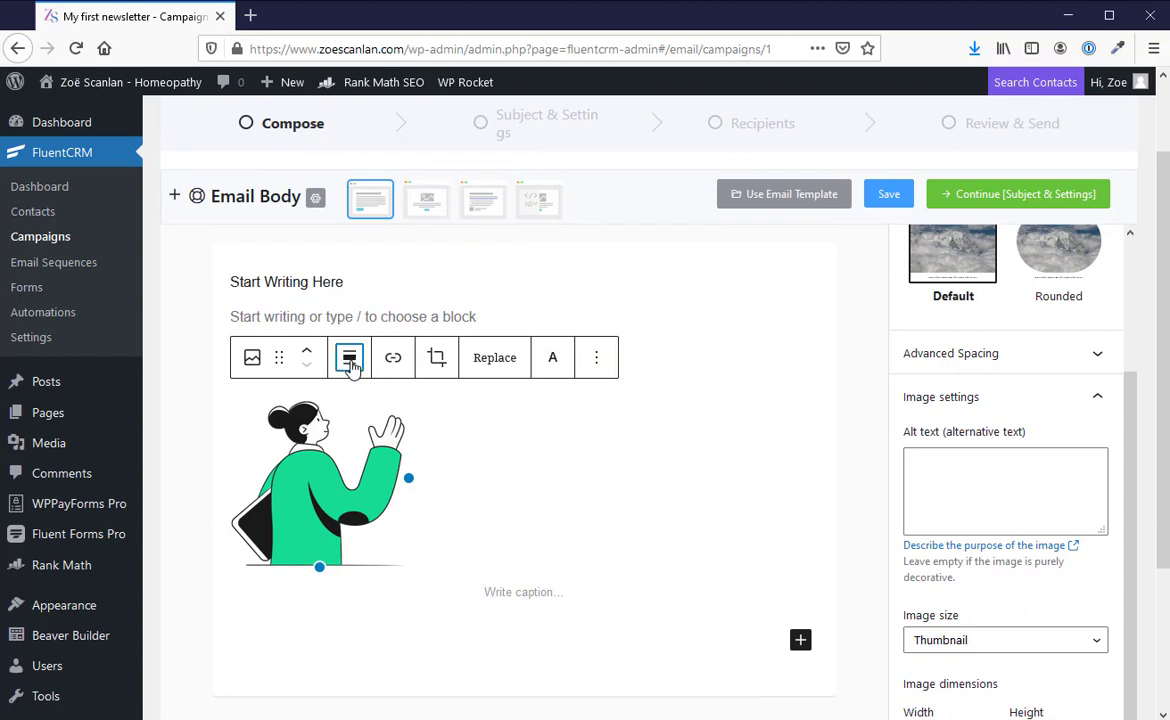
{"action": "left_click", "coordinate": [389, 452]}
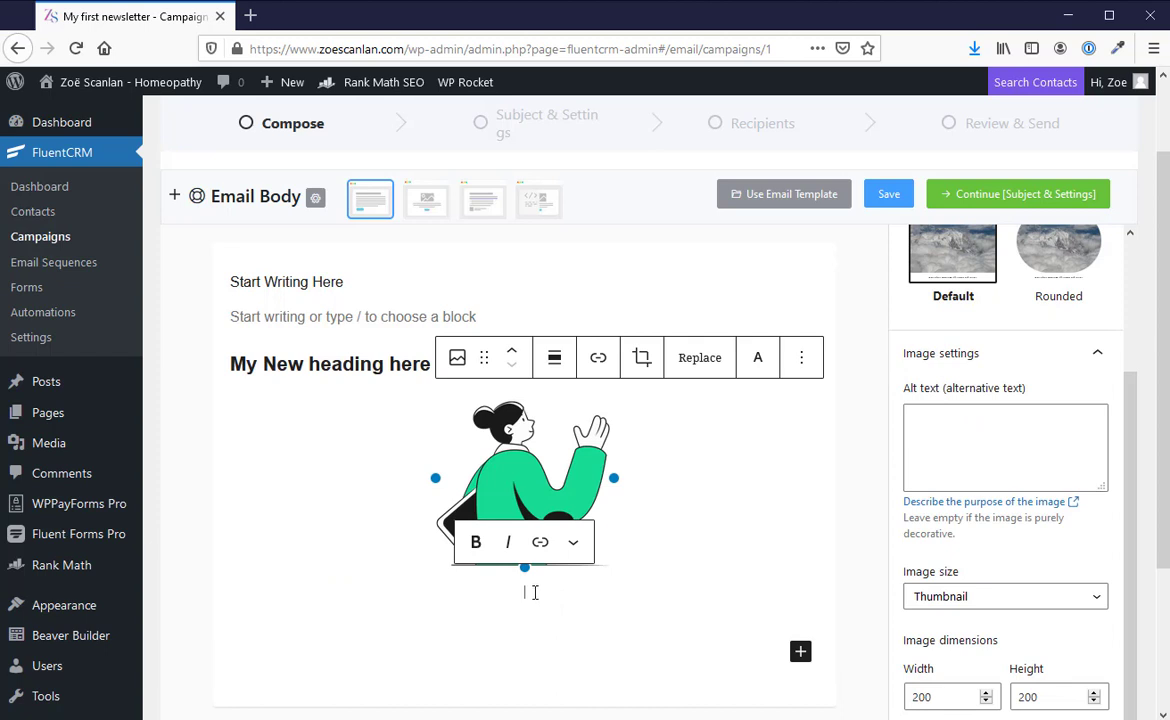
Step: Add a paragraph block below the image with the text "Some new text here"
{"action": "key", "text": "Return"}
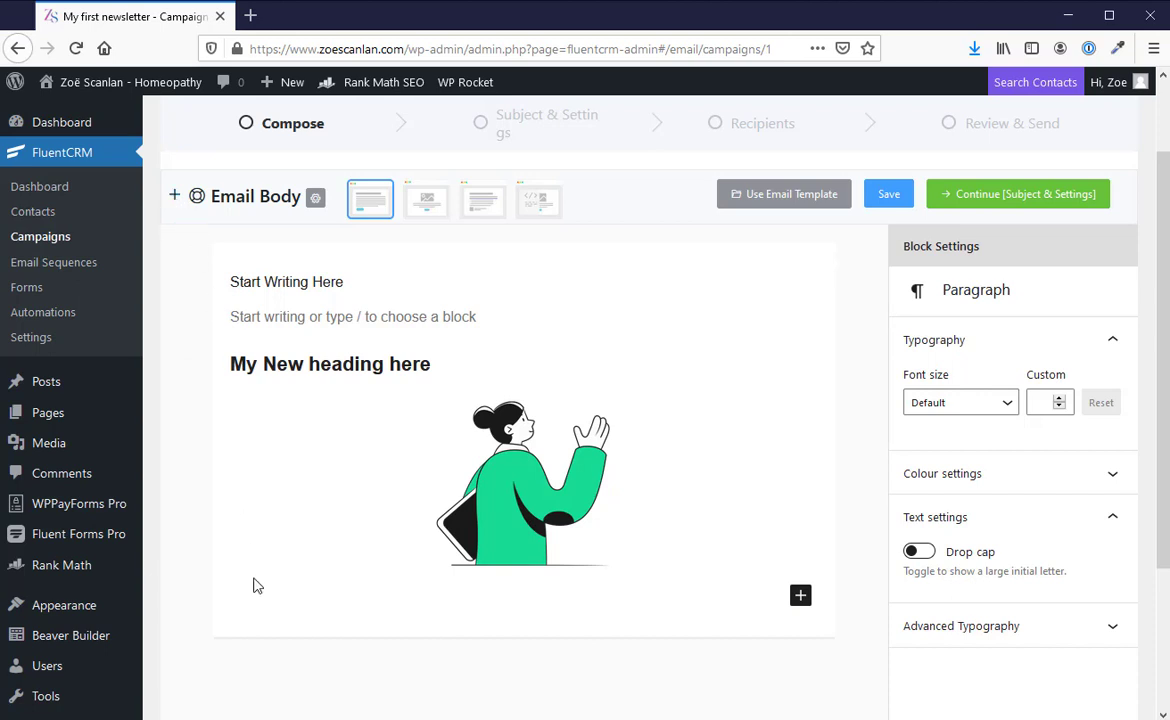
{"action": "left_click", "coordinate": [800, 596]}
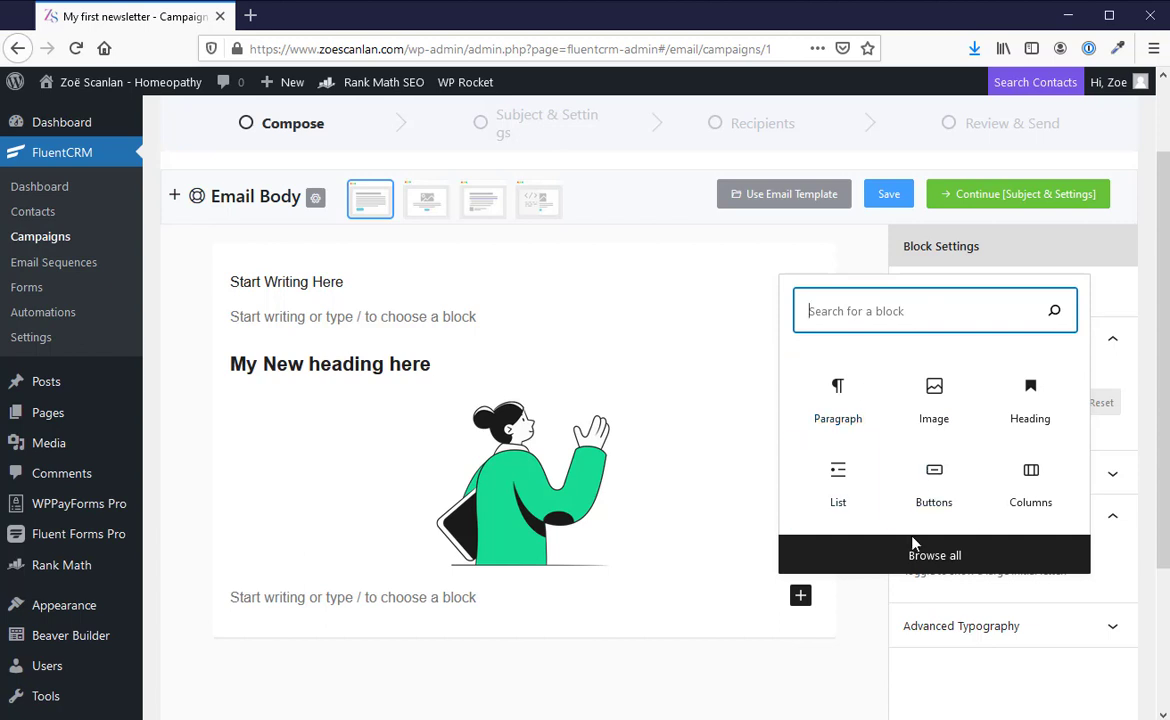
{"action": "left_click", "coordinate": [841, 410]}
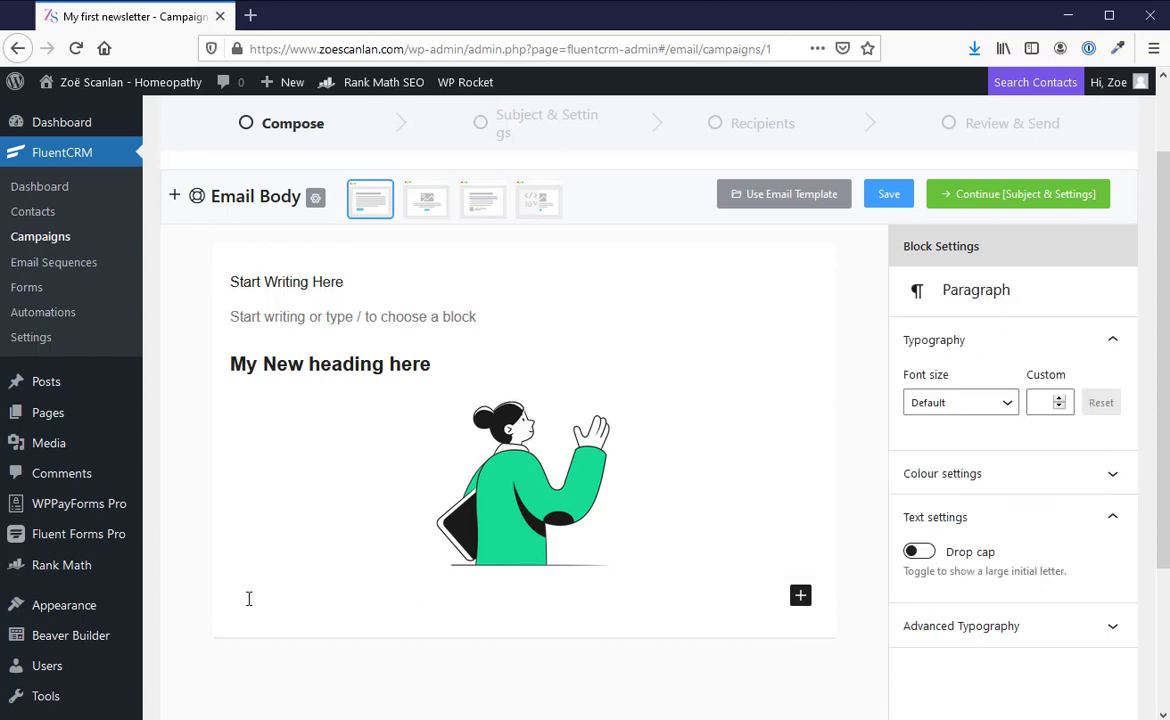
{"action": "type", "text": "Some new text here"}
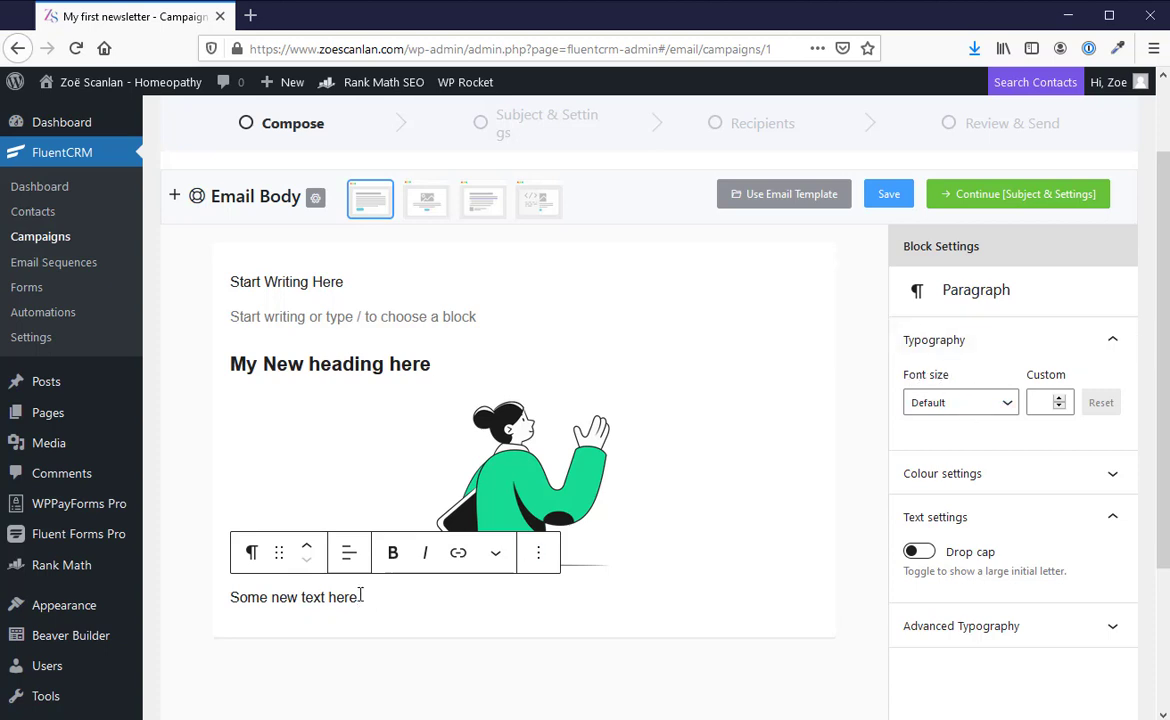
Step: Try the Large and Small font size presets on the "Some new text here" paragraph
{"action": "left_click_drag", "start_coordinate": [359, 598], "coordinate": [235, 611]}
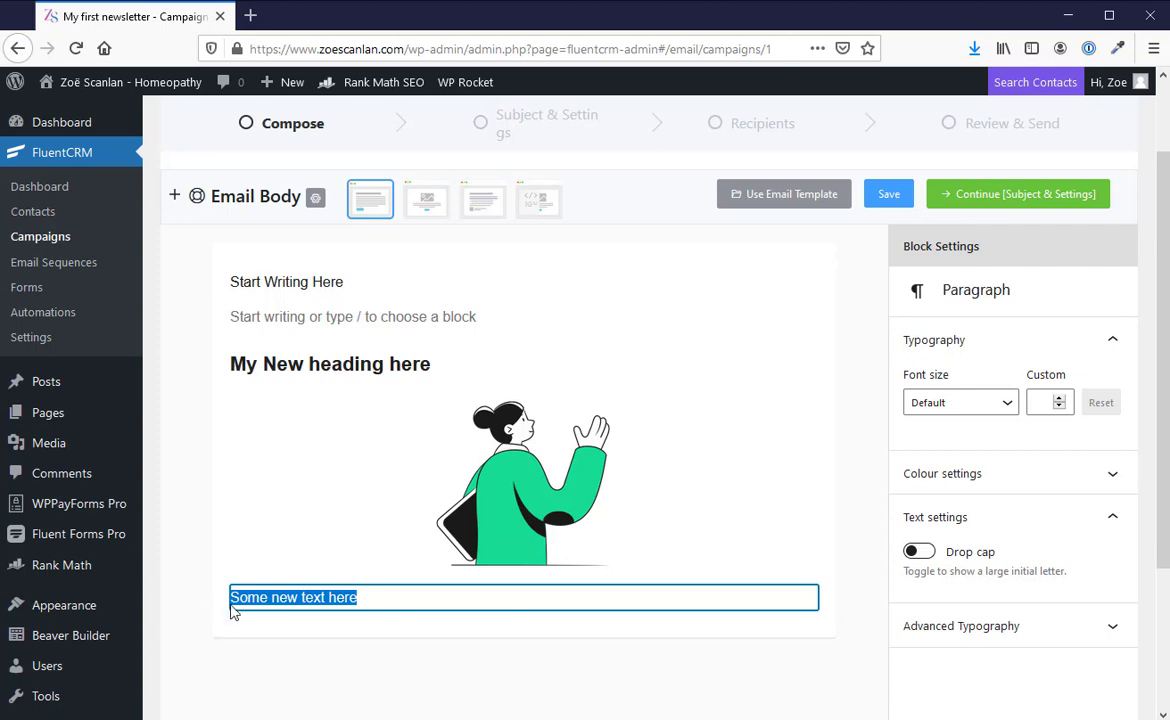
{"action": "left_click", "coordinate": [996, 405]}
{"action": "left_click", "coordinate": [950, 583]}
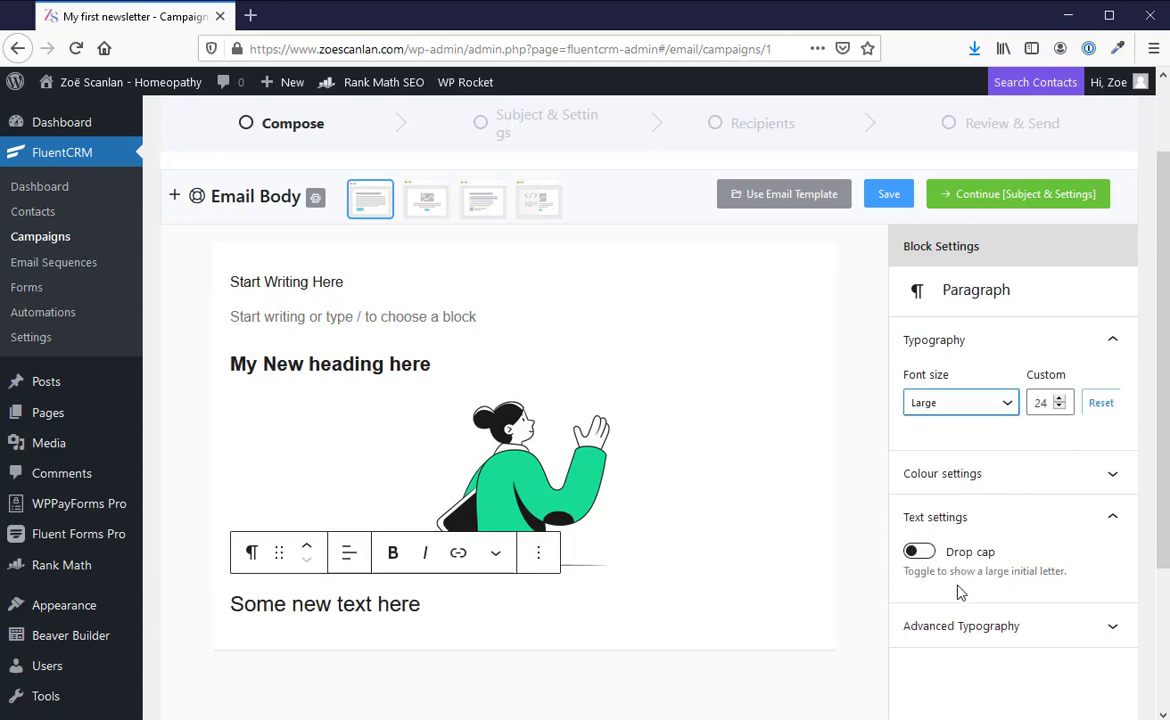
{"action": "left_click", "coordinate": [986, 405]}
{"action": "left_click", "coordinate": [880, 491]}
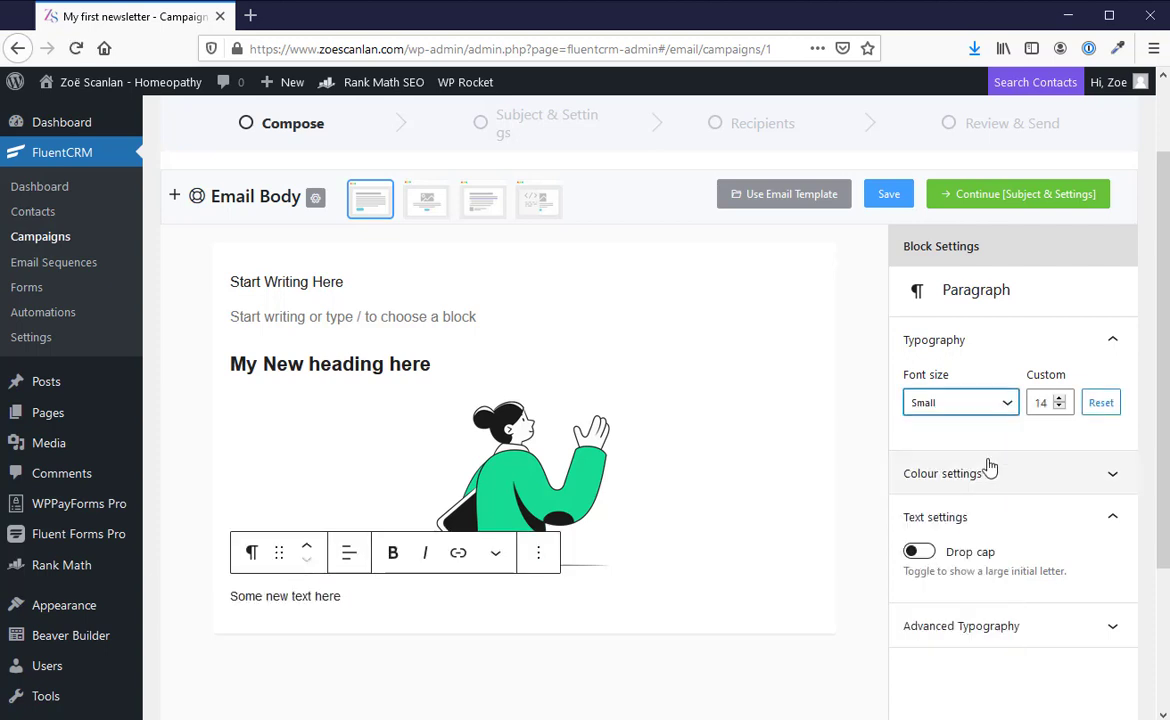
Step: Set a custom font size of 19 for the "Some new text here" paragraph
{"action": "left_click", "coordinate": [1060, 407]}
{"action": "left_click", "coordinate": [1061, 408]}
{"action": "left_click", "coordinate": [1061, 408]}
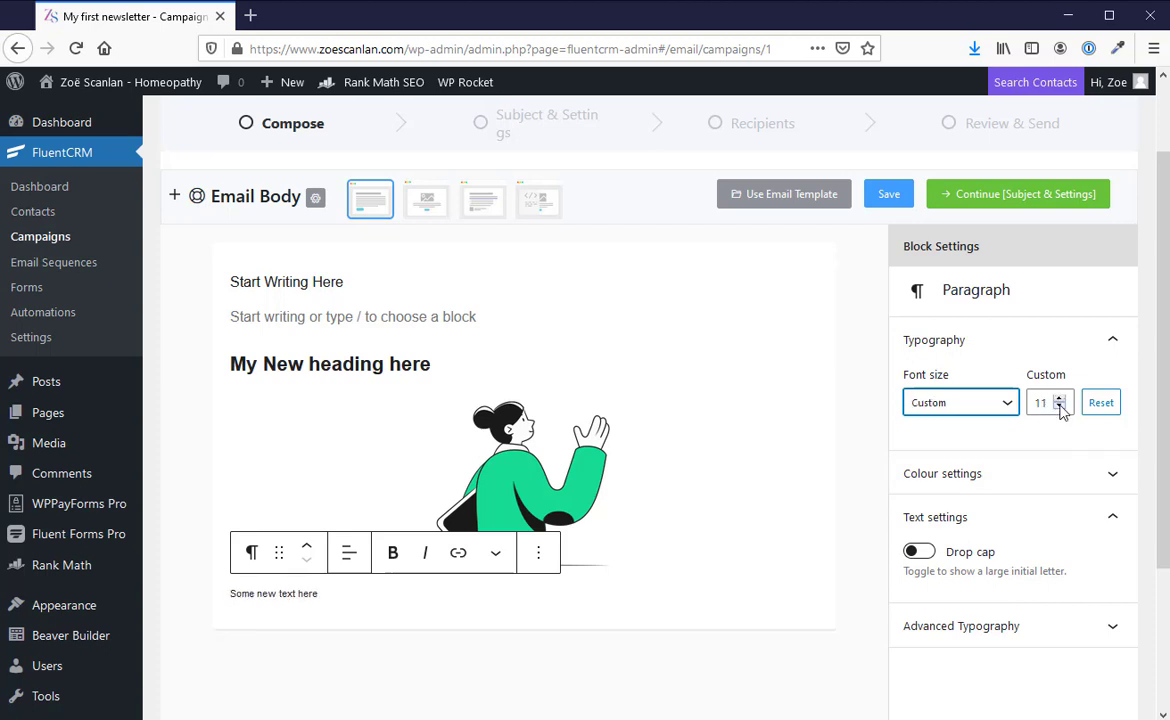
{"action": "left_click", "coordinate": [1062, 408]}
{"action": "left_click", "coordinate": [1059, 398]}
{"action": "left_click", "coordinate": [1059, 398]}
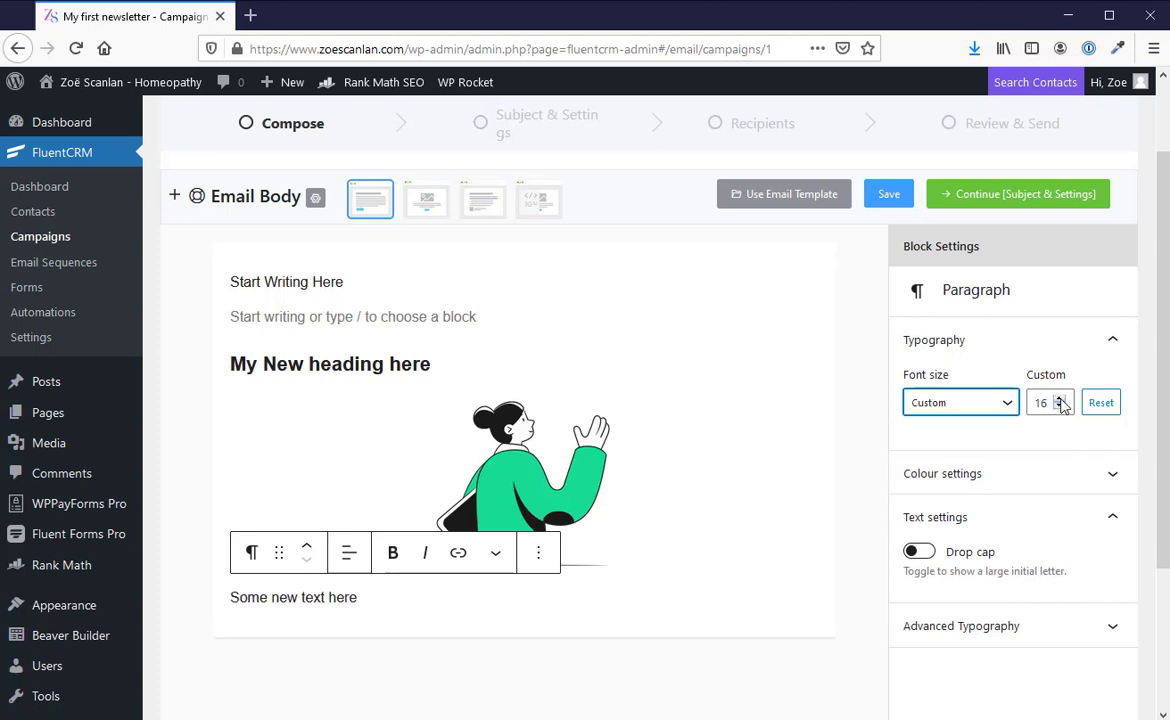
{"action": "left_click", "coordinate": [1059, 398]}
Step: Try both preset blue text colours on the paragraph below the image and settle on a custom muted green
{"action": "left_click", "coordinate": [1000, 476]}
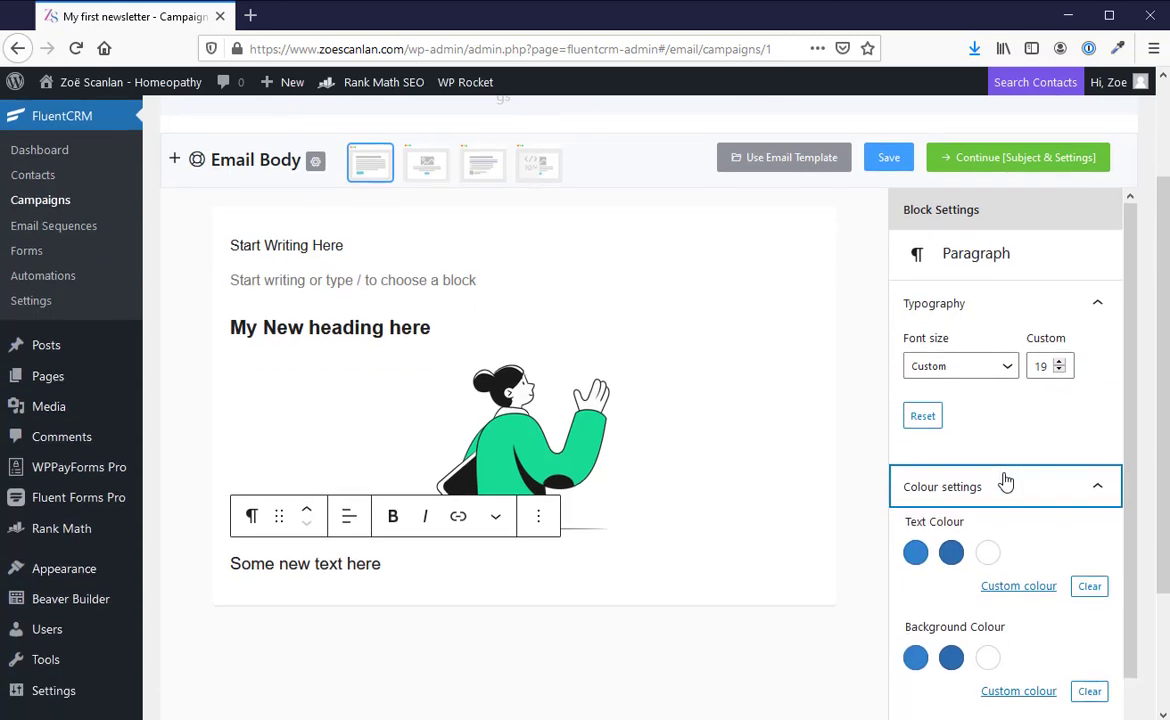
{"action": "scroll", "coordinate": [1000, 500], "scroll_direction": "down", "scroll_amount": 2}
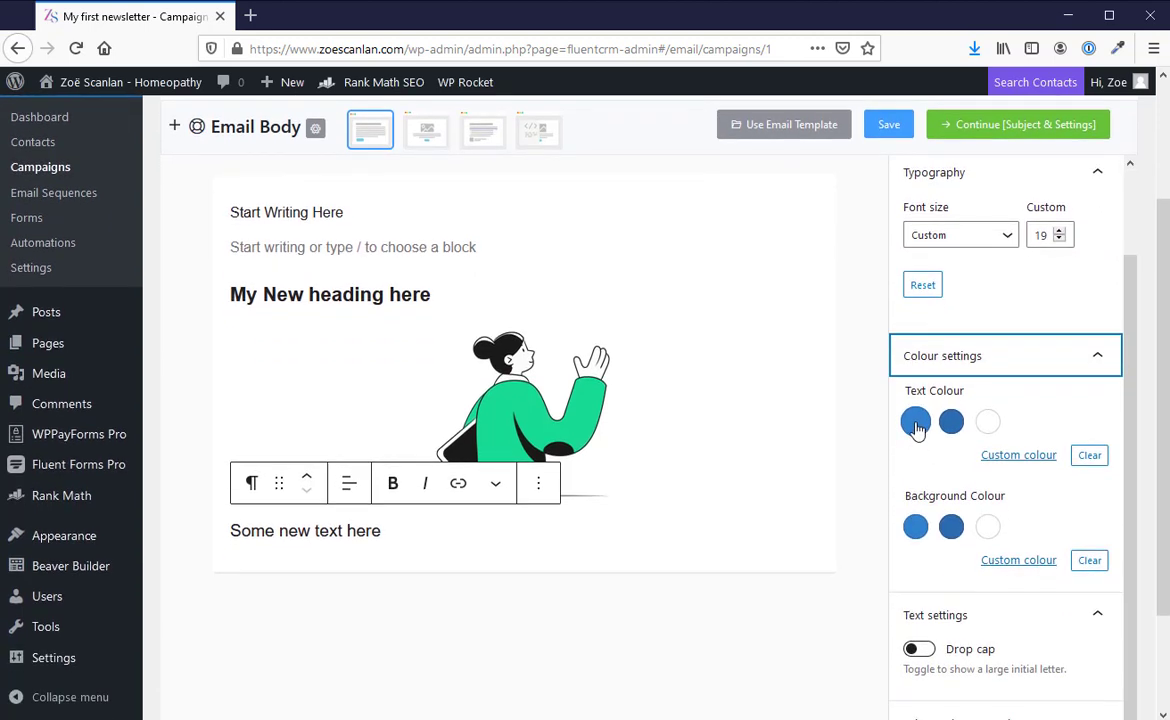
{"action": "left_click", "coordinate": [916, 423]}
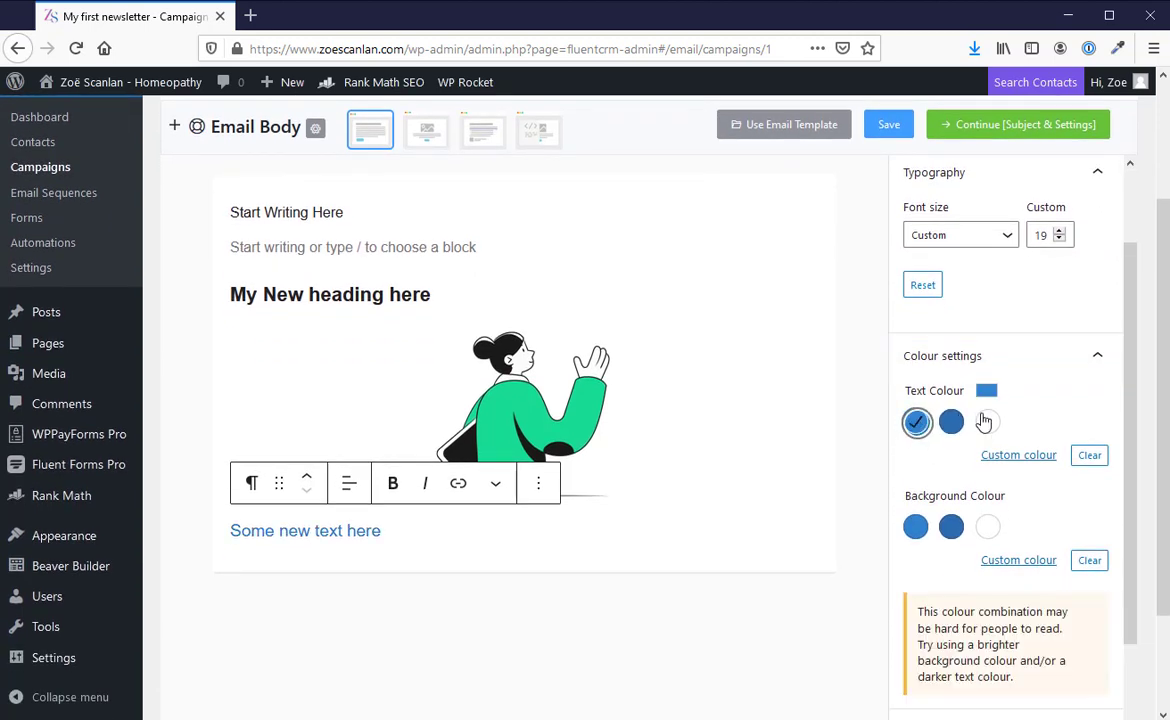
{"action": "left_click", "coordinate": [951, 422]}
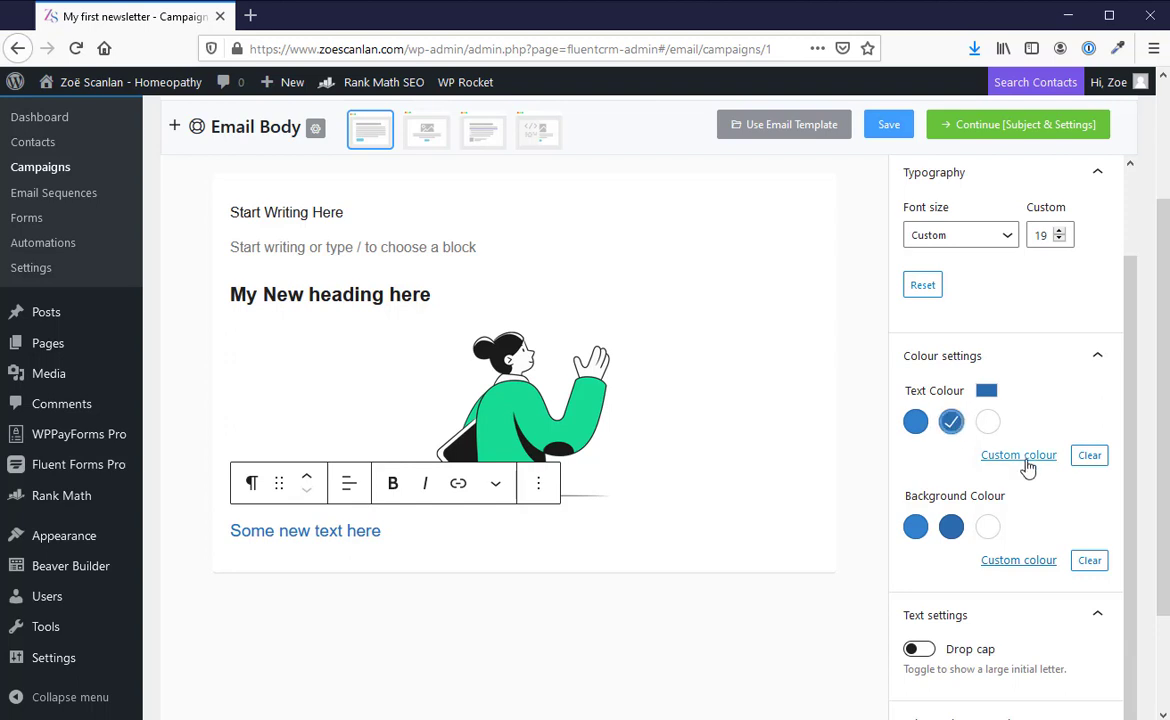
{"action": "left_click", "coordinate": [1018, 456]}
{"action": "left_click", "coordinate": [899, 341]}
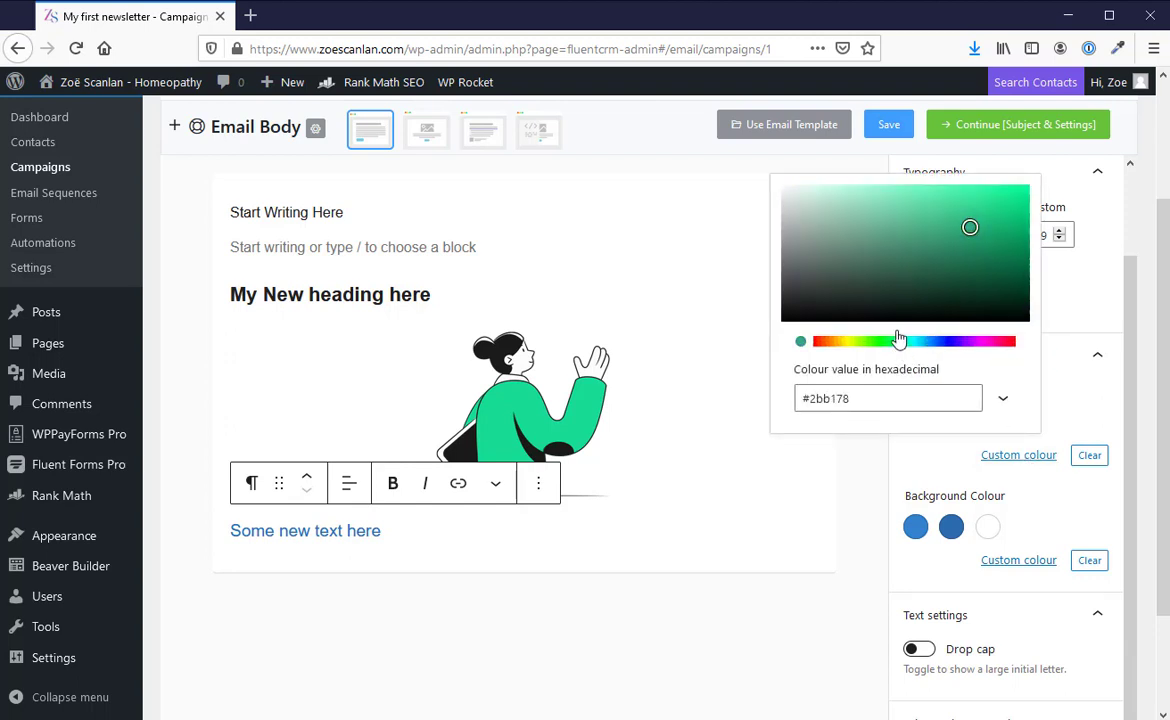
{"action": "left_click", "coordinate": [870, 243]}
{"action": "left_click", "coordinate": [940, 474]}
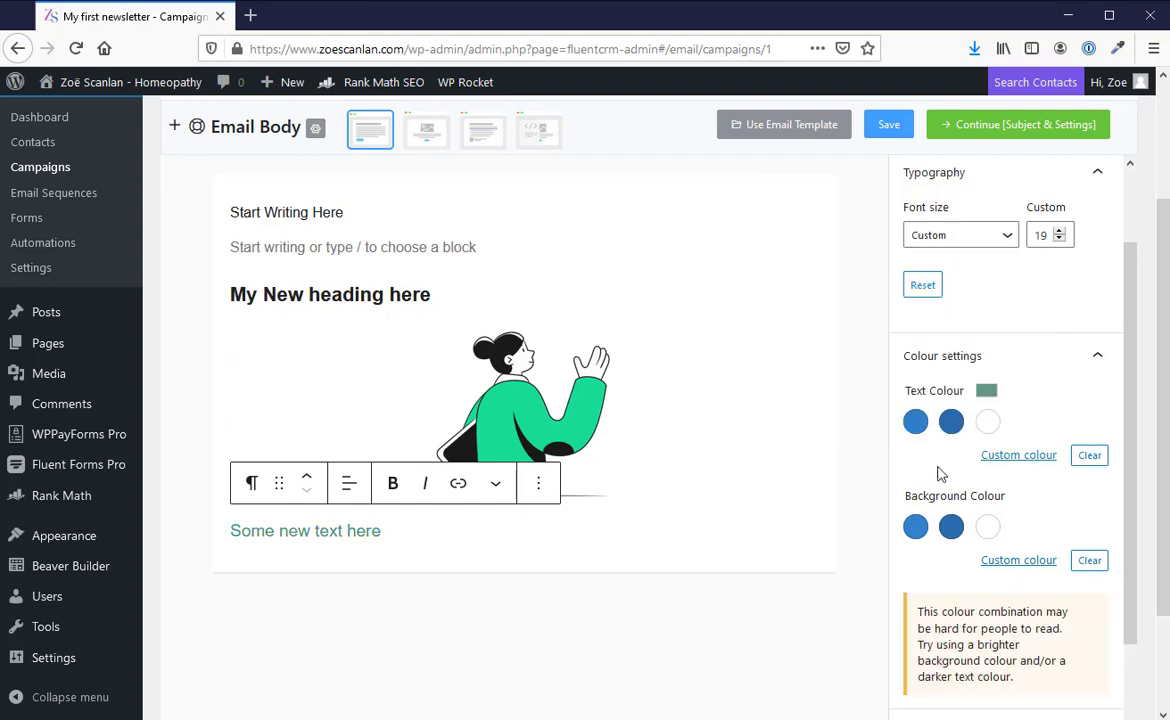
Step: Try Noticia Text as the font family of the "Some new text here" paragraph and settle on Georgia
{"action": "scroll", "coordinate": [940, 496], "scroll_direction": "down", "scroll_amount": 3}
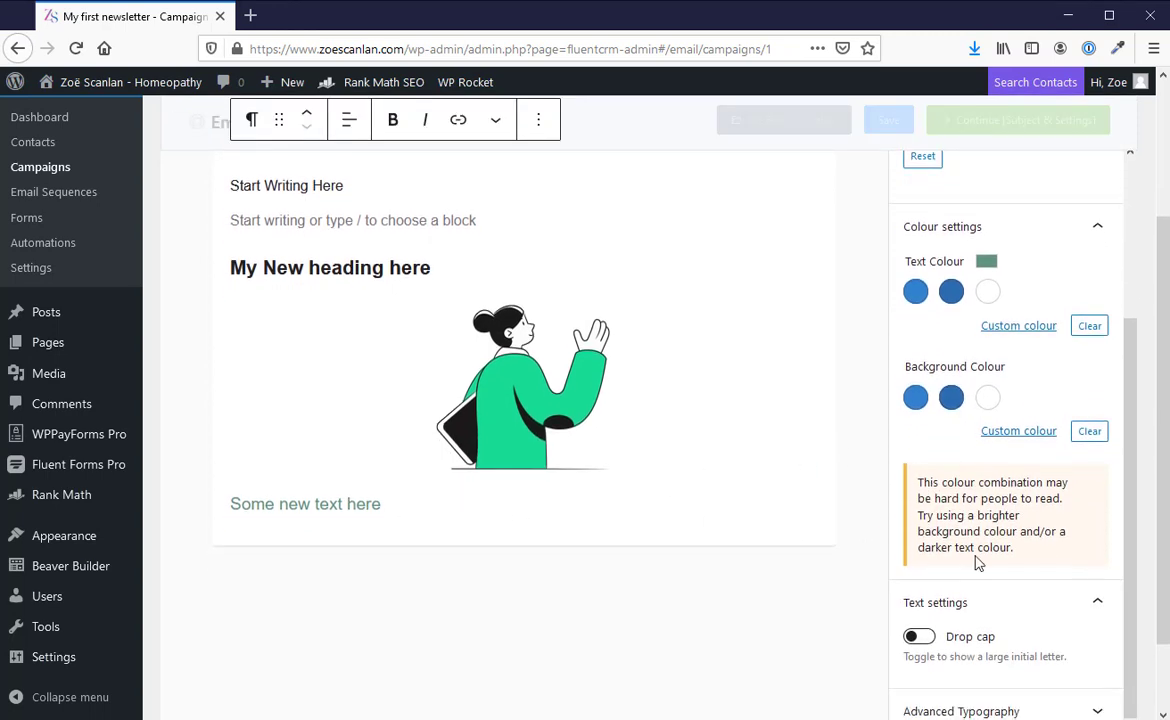
{"action": "scroll", "coordinate": [914, 648], "scroll_direction": "down", "scroll_amount": 2}
{"action": "left_click", "coordinate": [1094, 710]}
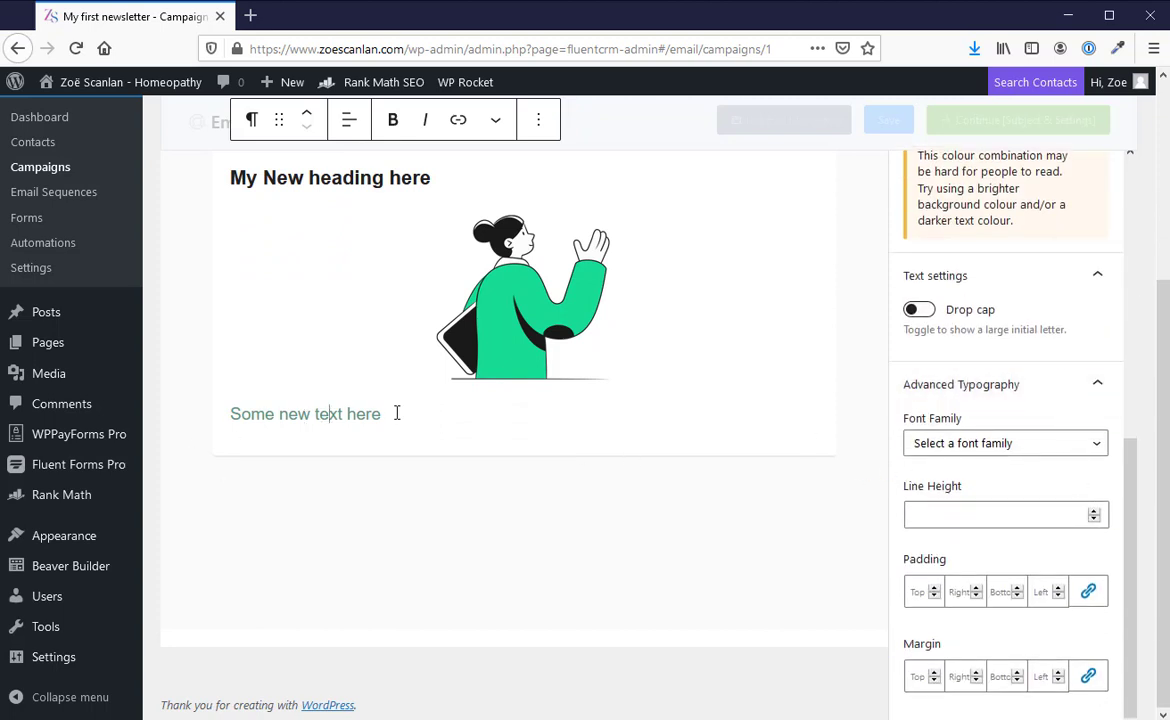
{"action": "left_click_drag", "start_coordinate": [397, 413], "coordinate": [228, 414]}
{"action": "left_click", "coordinate": [936, 446]}
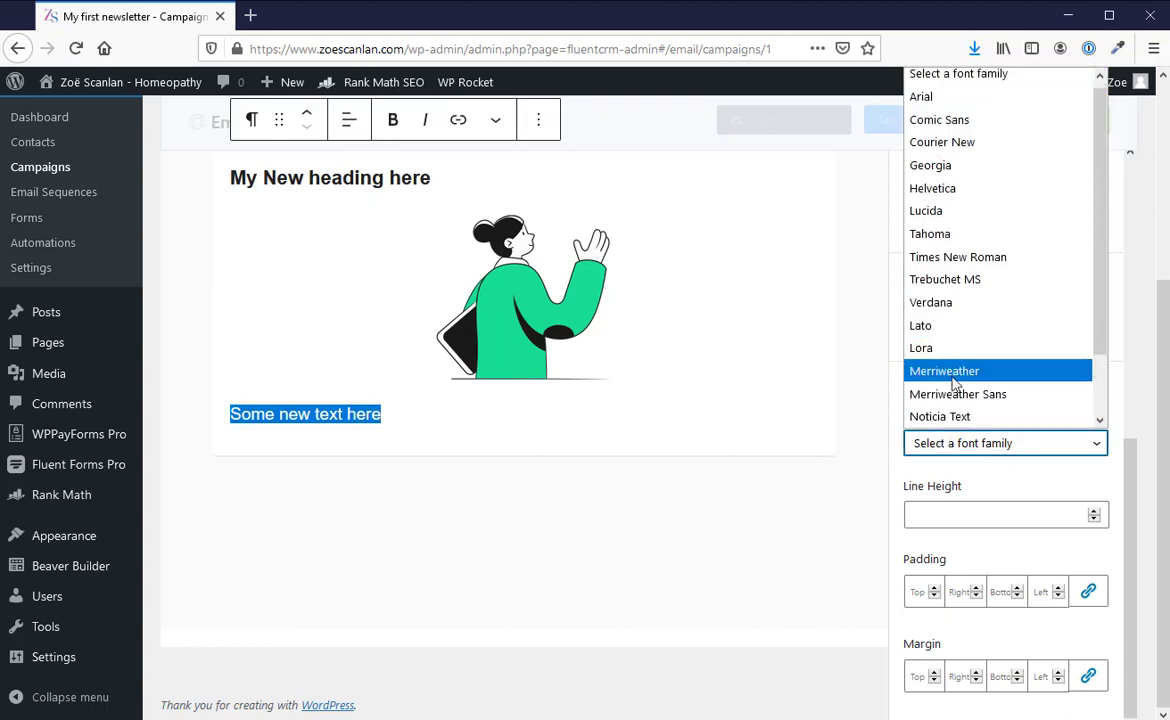
{"action": "left_click", "coordinate": [940, 416]}
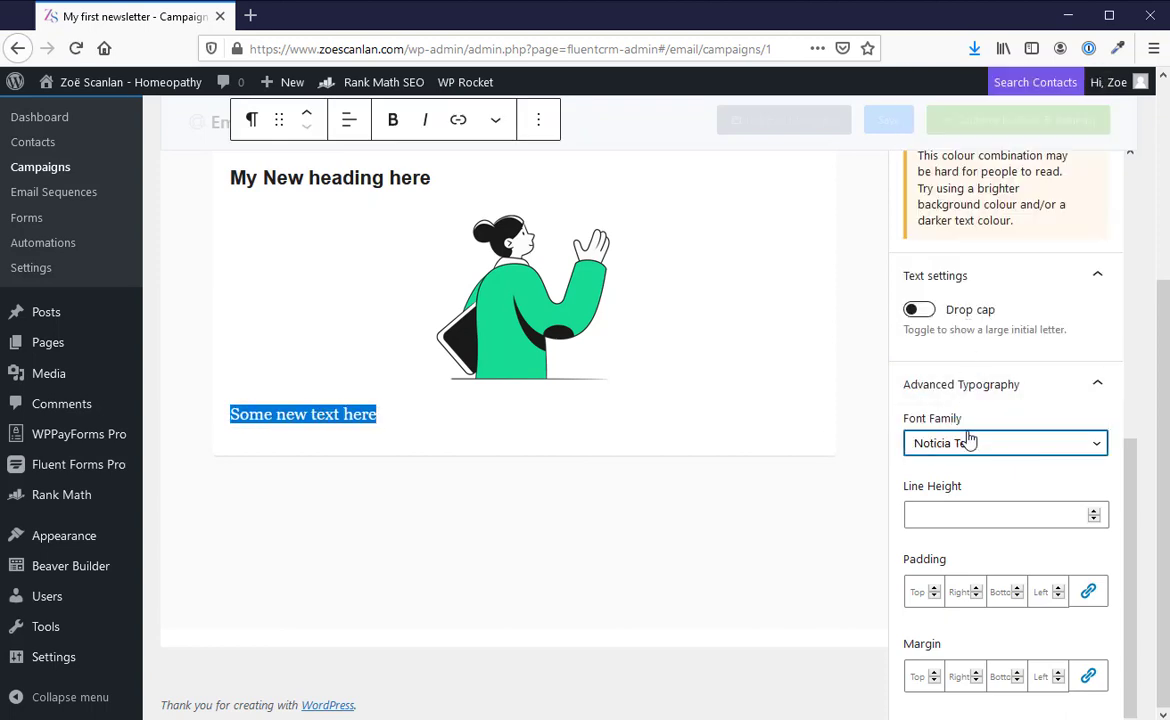
{"action": "left_click", "coordinate": [930, 443]}
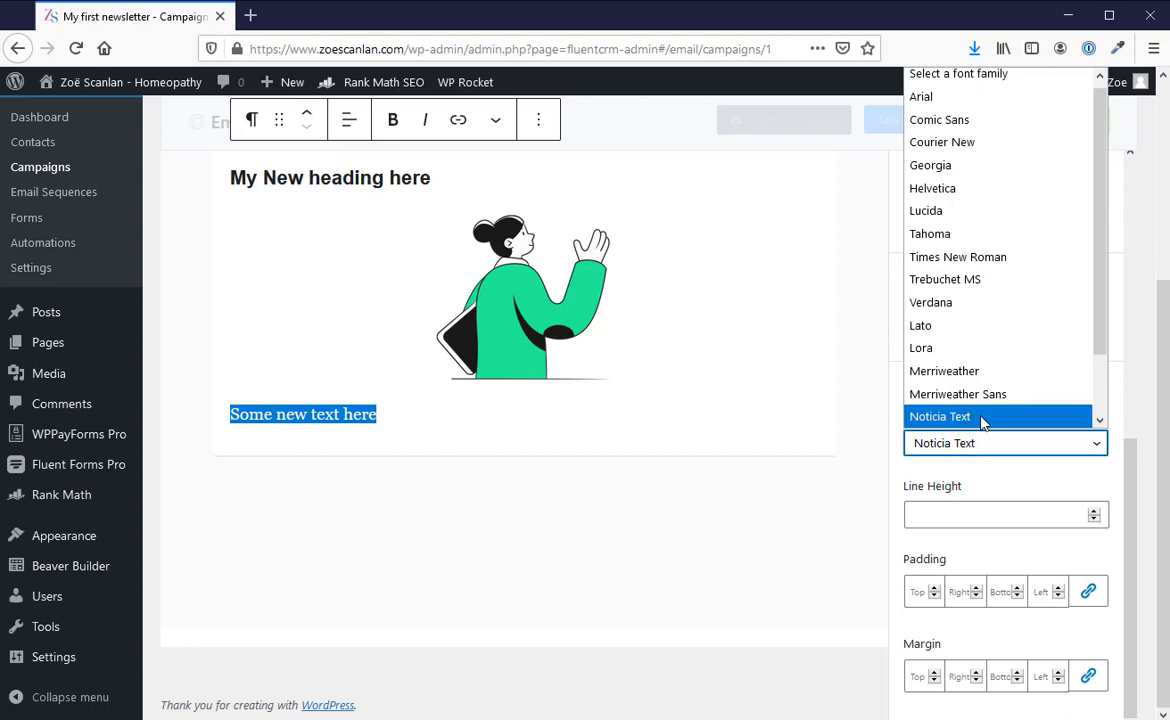
{"action": "left_click", "coordinate": [935, 171]}
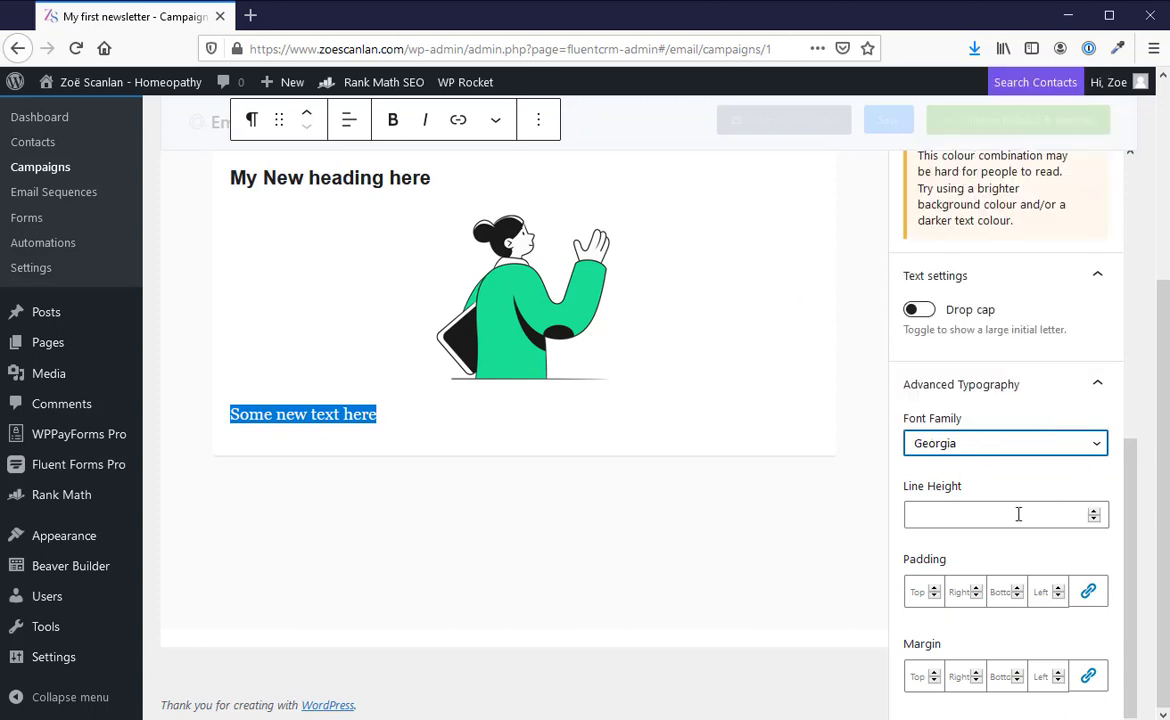
{"action": "left_click", "coordinate": [943, 520]}
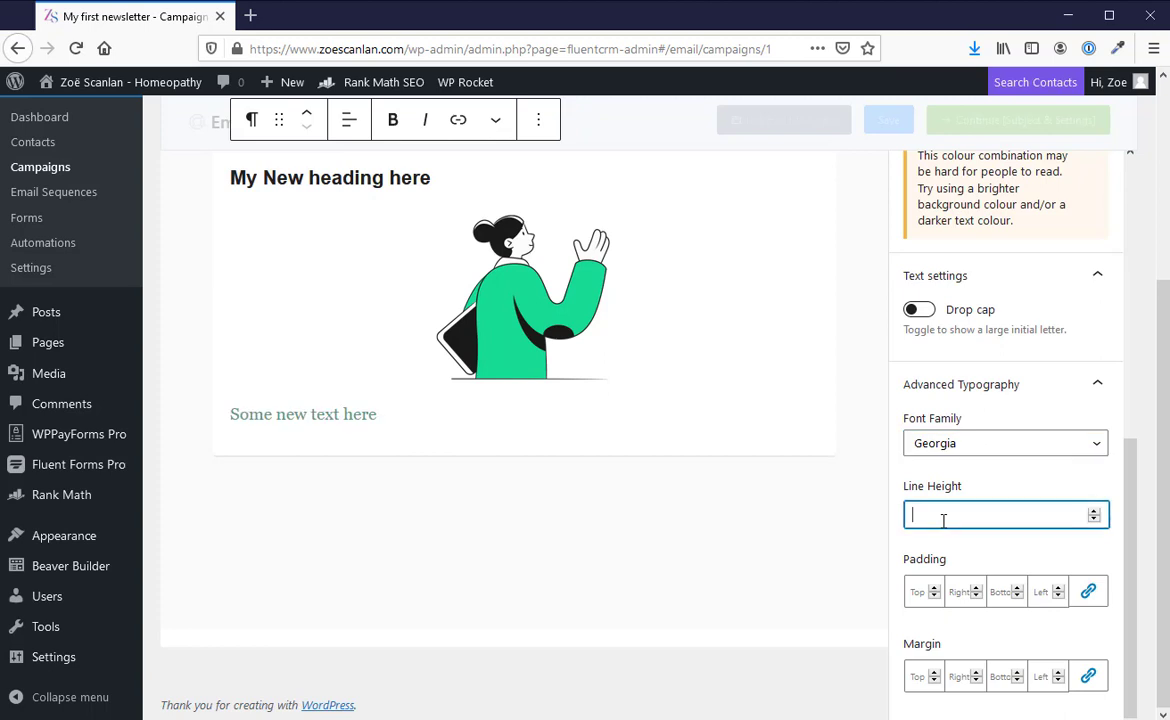
{"action": "left_click", "coordinate": [369, 414]}
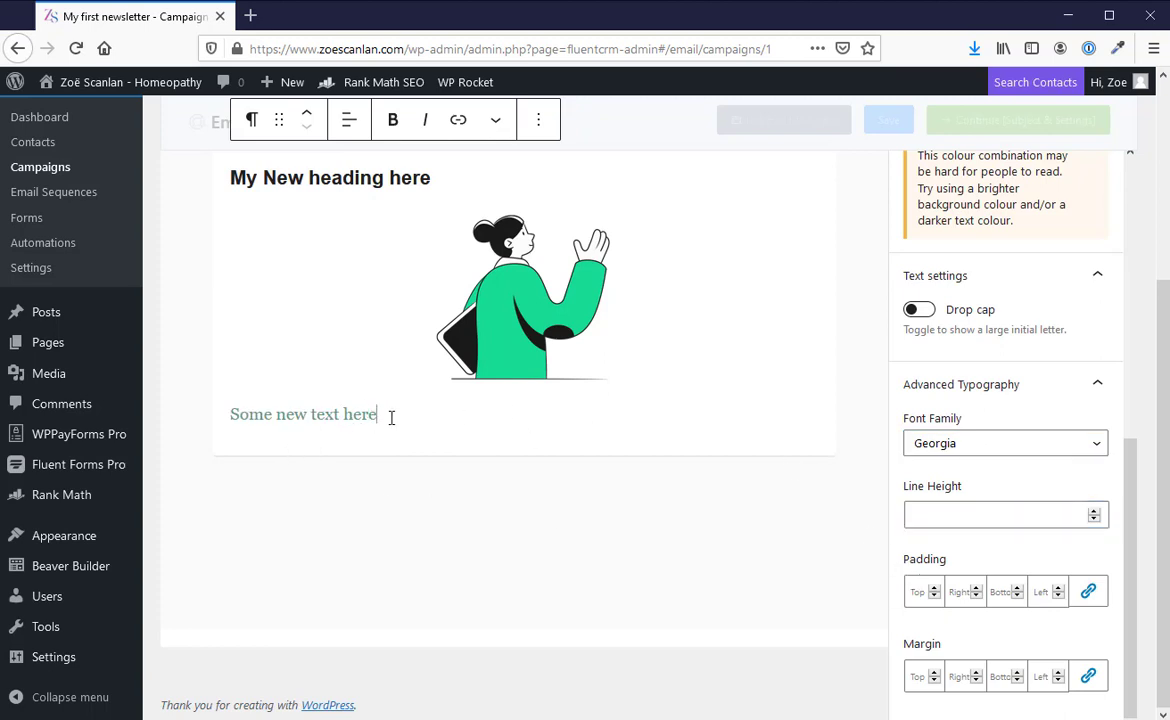
{"action": "scroll", "coordinate": [695, 450], "scroll_direction": "up", "scroll_amount": 3}
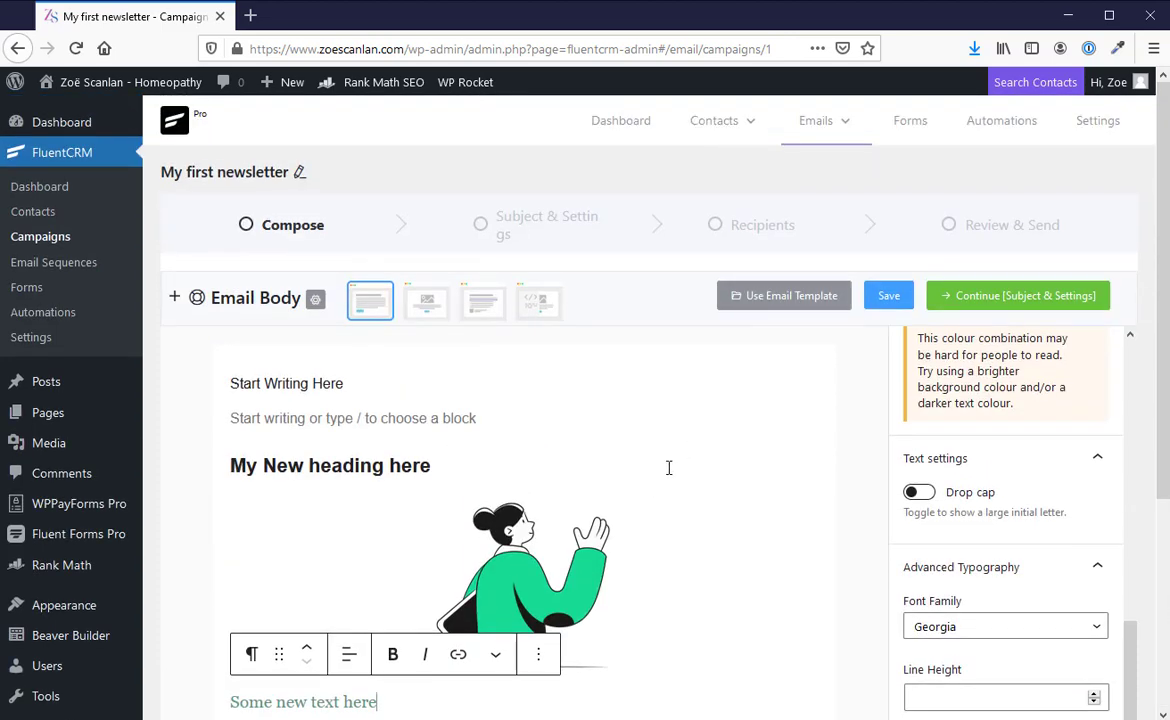
{"action": "scroll", "coordinate": [634, 420], "scroll_direction": "down", "scroll_amount": 2}
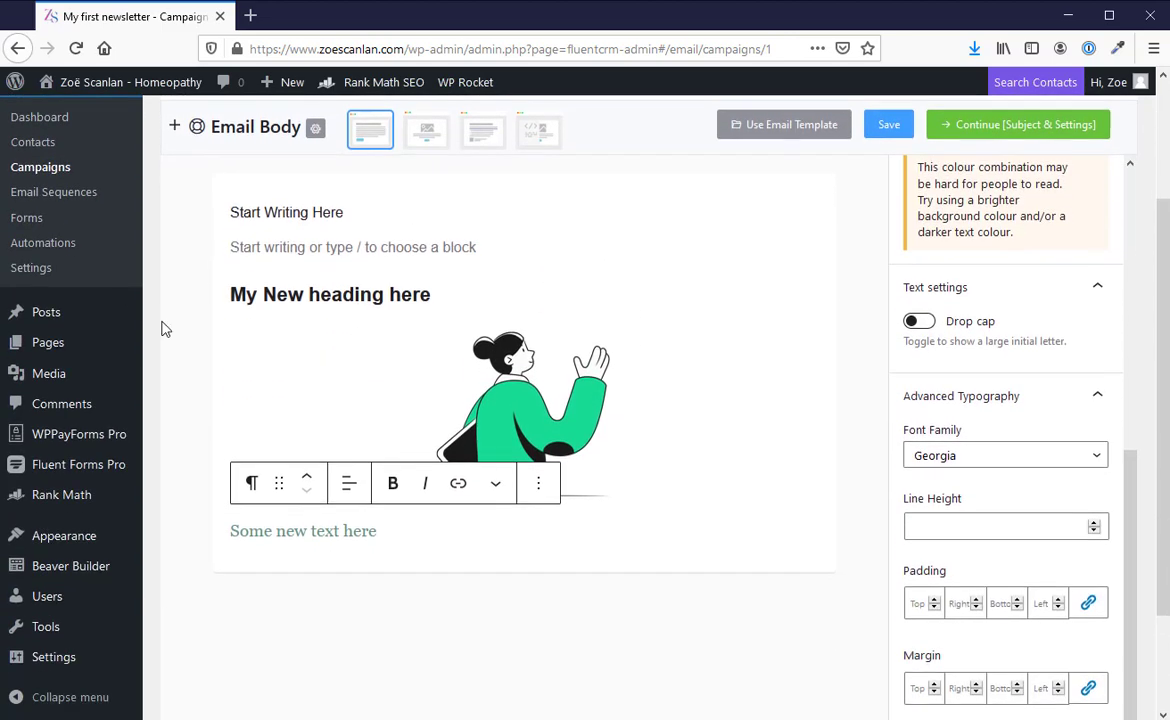
{"action": "scroll", "coordinate": [545, 410], "scroll_direction": "up", "scroll_amount": 2}
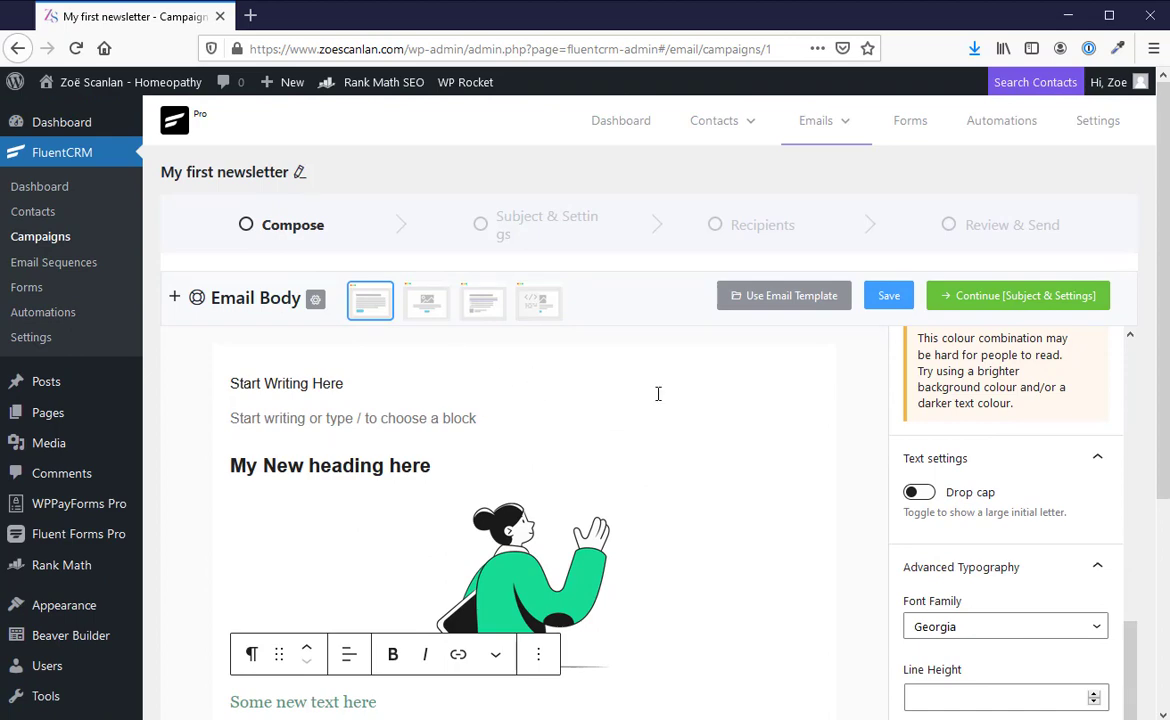
{"action": "scroll", "coordinate": [752, 414], "scroll_direction": "down", "scroll_amount": 3}
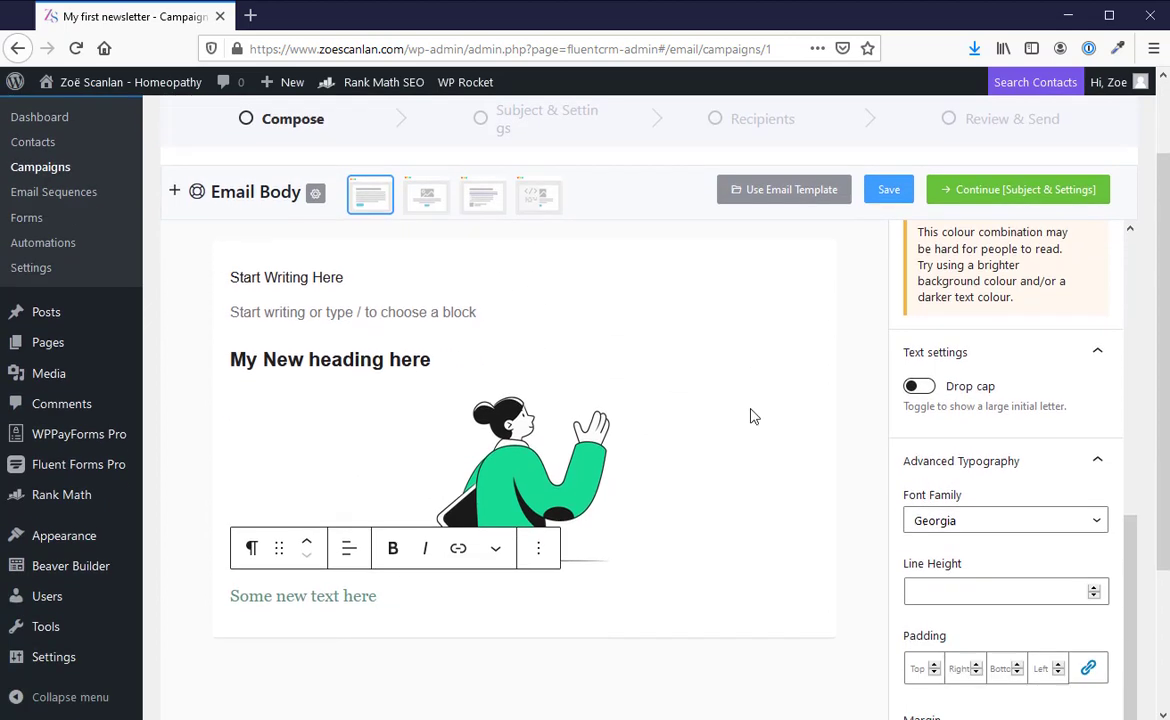
Step: Save the email body and dismiss the notification
{"action": "scroll", "coordinate": [752, 409], "scroll_direction": "up", "scroll_amount": 3}
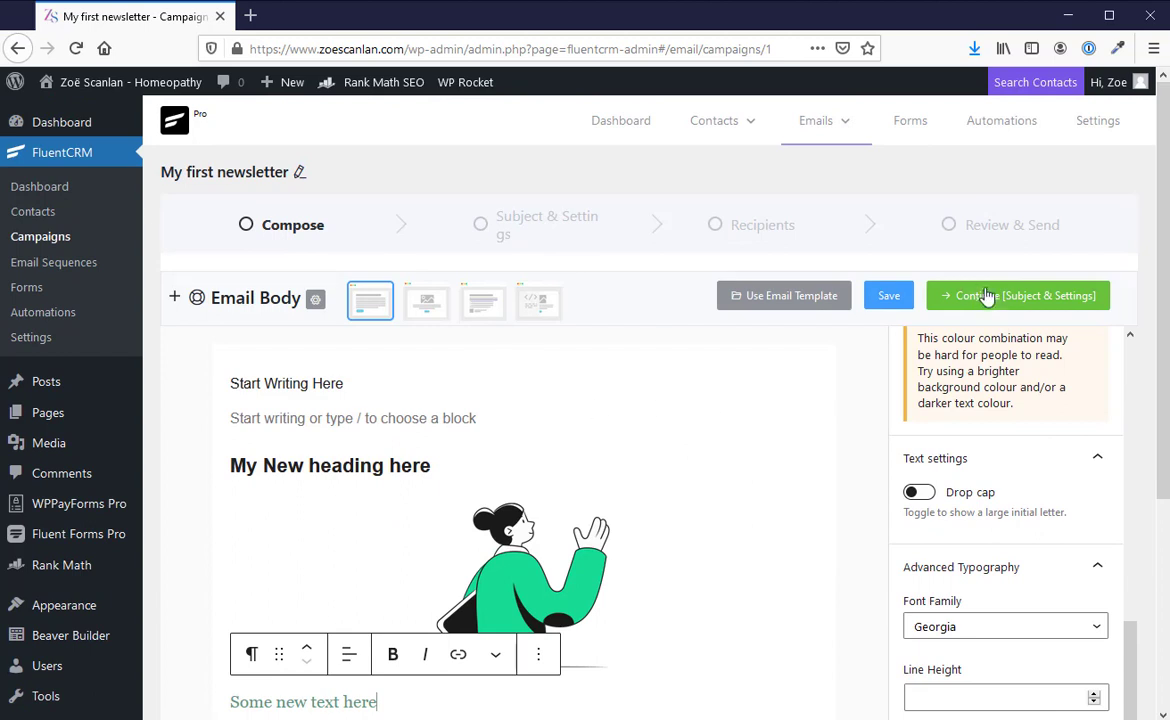
{"action": "left_click", "coordinate": [889, 296]}
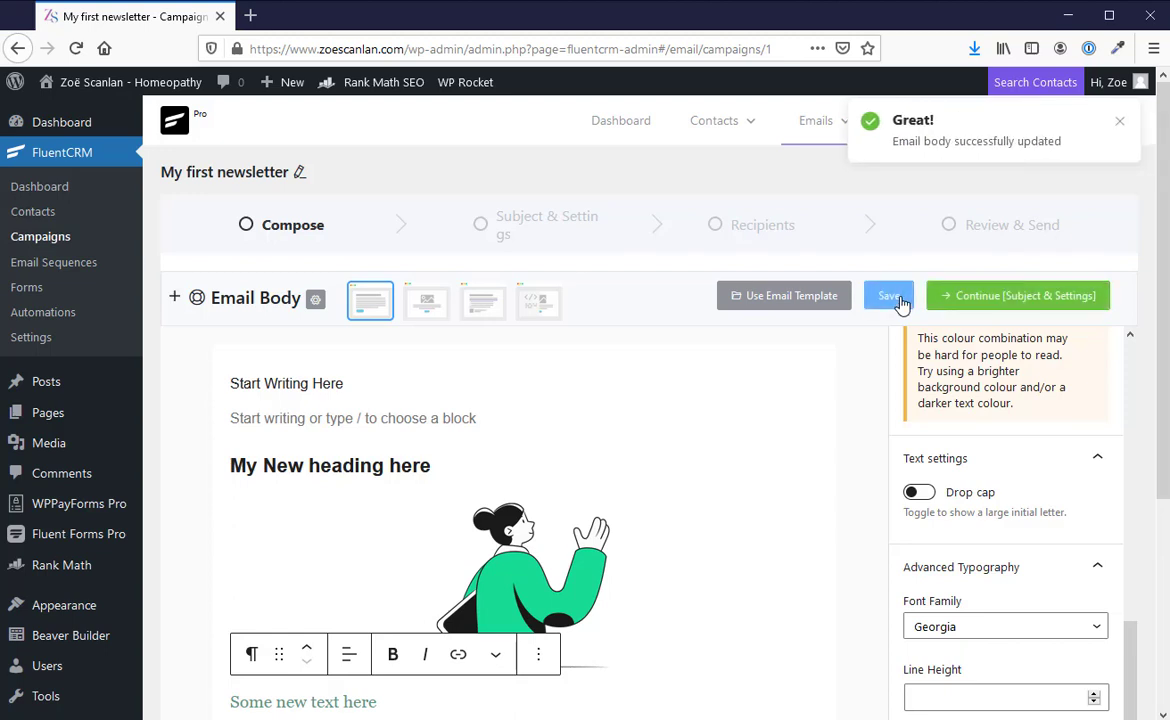
{"action": "left_click", "coordinate": [1120, 126]}
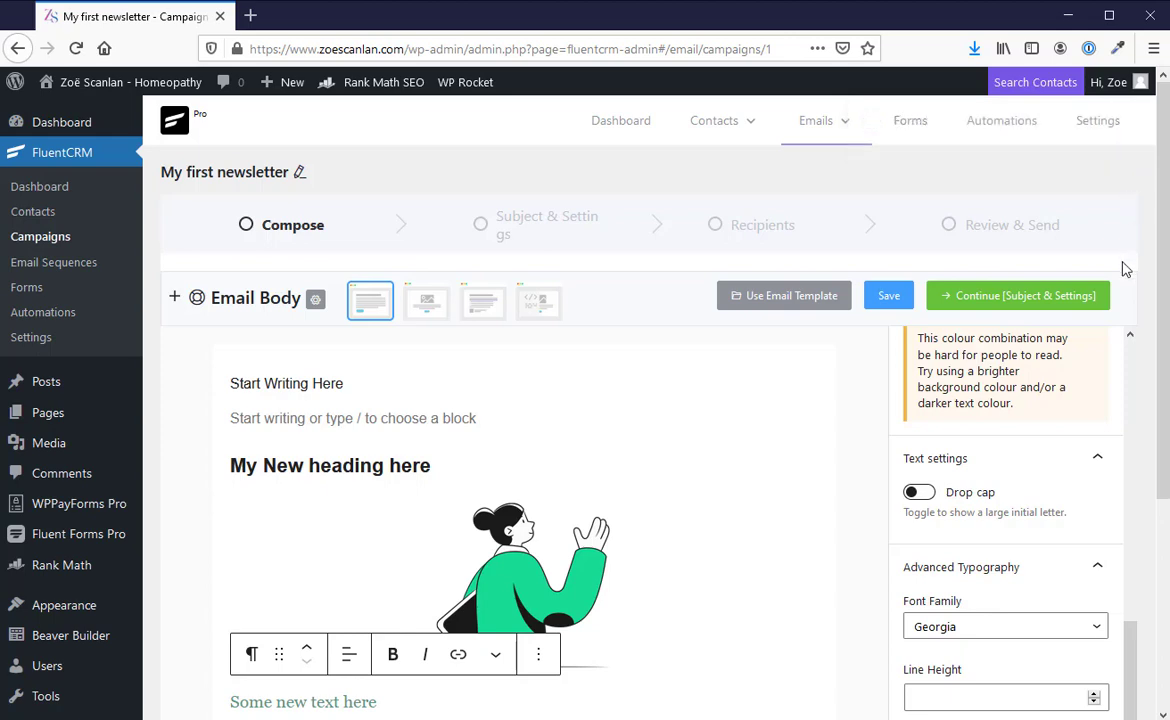
Step: Continue to the campaign's Subject & Settings stage and enter "My test newsletter" as the email subject
{"action": "left_click", "coordinate": [1028, 298]}
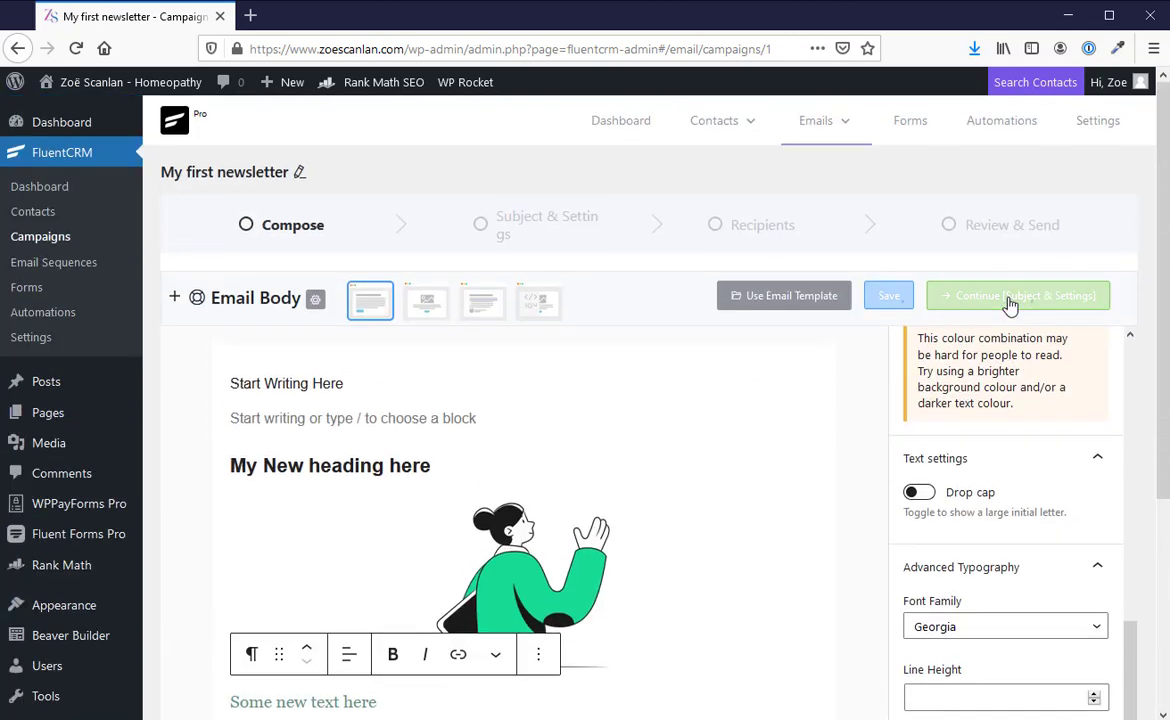
{"action": "left_click", "coordinate": [370, 364]}
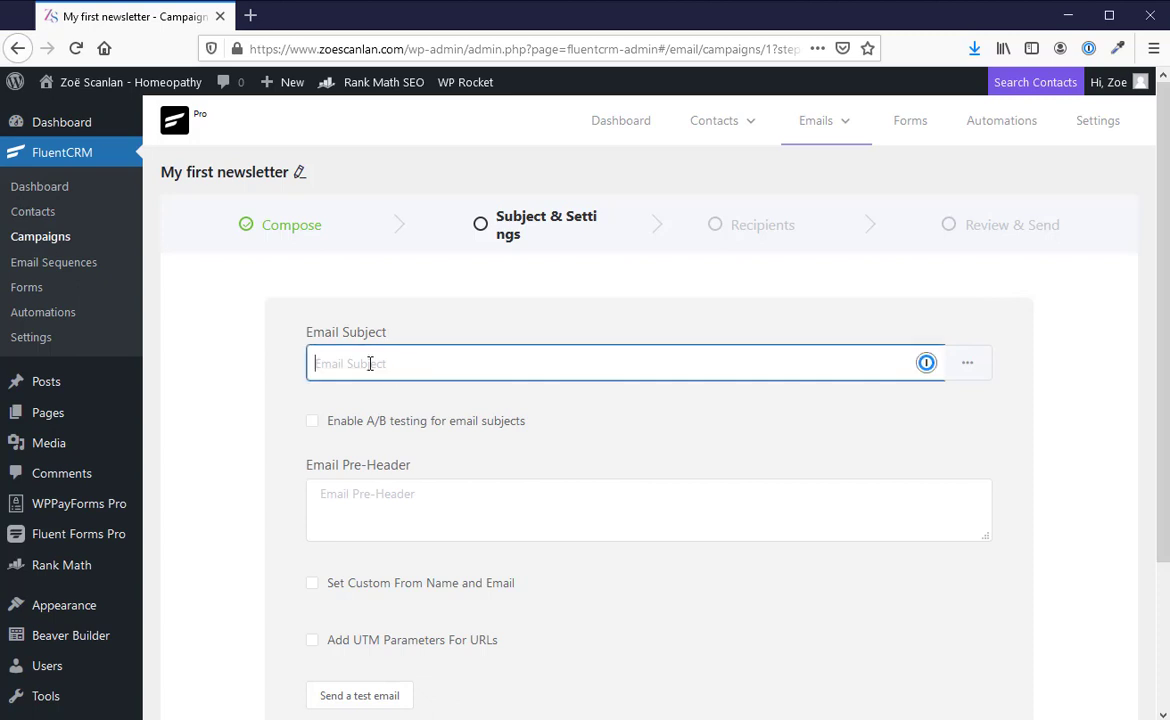
{"action": "type", "text": "My test newsletter"}
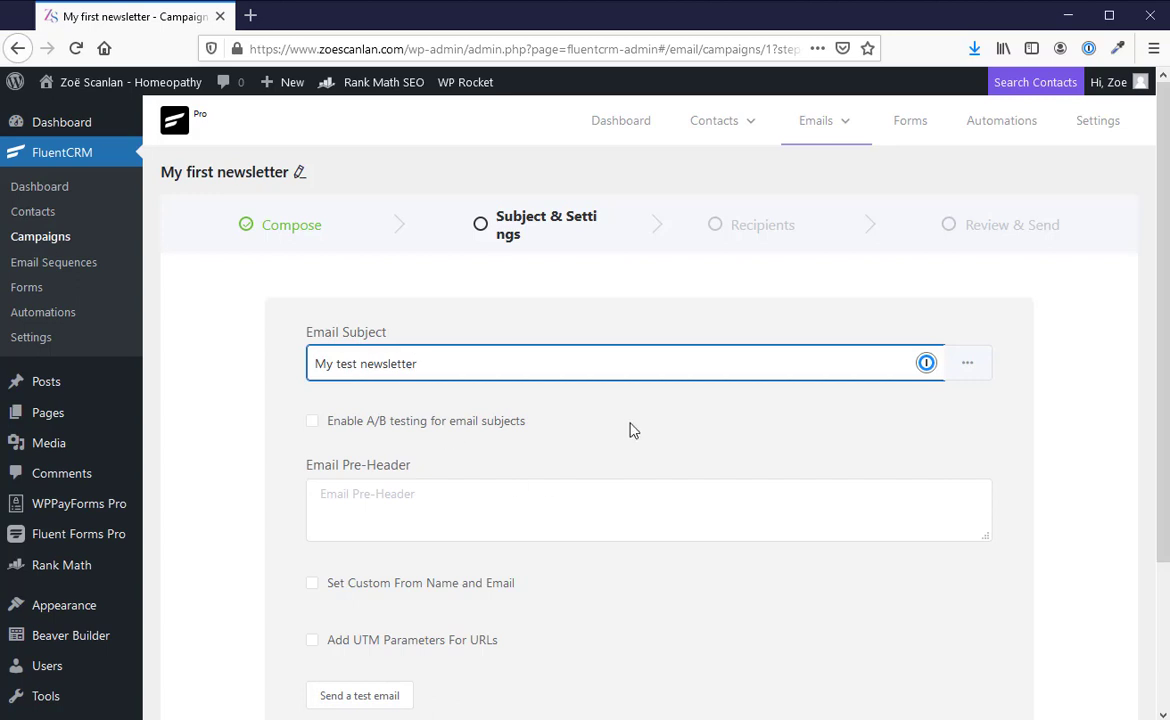
Step: Send a test email of the campaign to a custom recipient by entering their email address
{"action": "scroll", "coordinate": [581, 395], "scroll_direction": "down", "scroll_amount": 2}
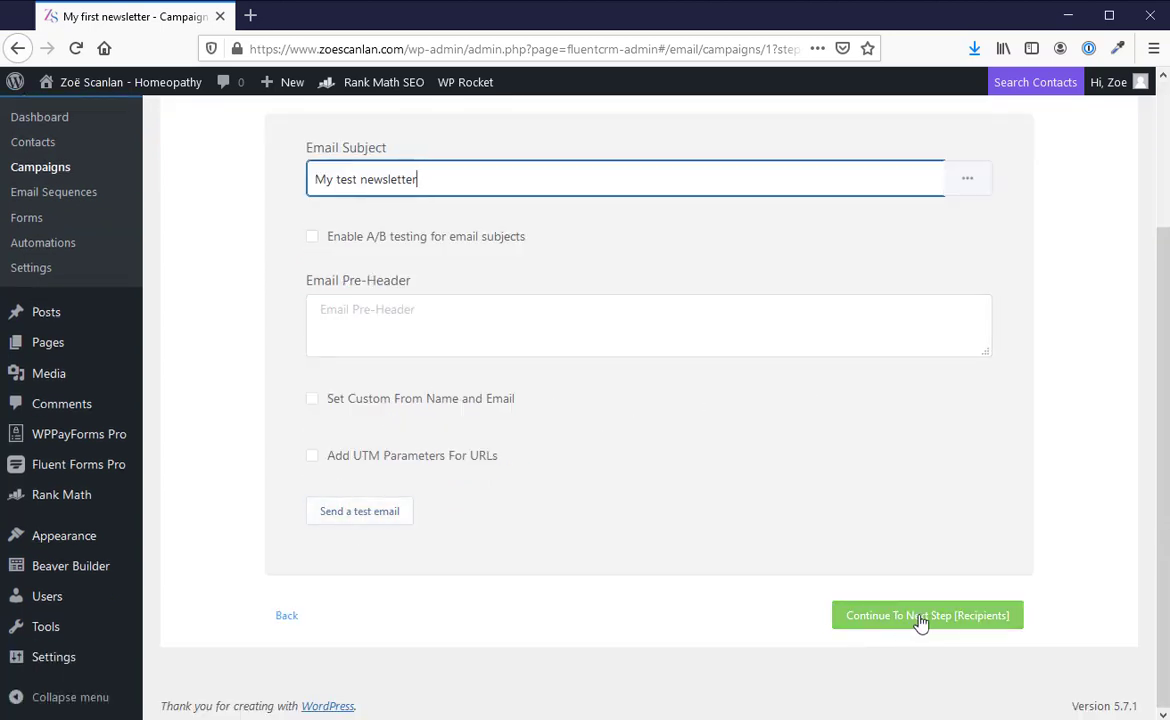
{"action": "left_click", "coordinate": [366, 515]}
{"action": "left_click", "coordinate": [258, 452]}
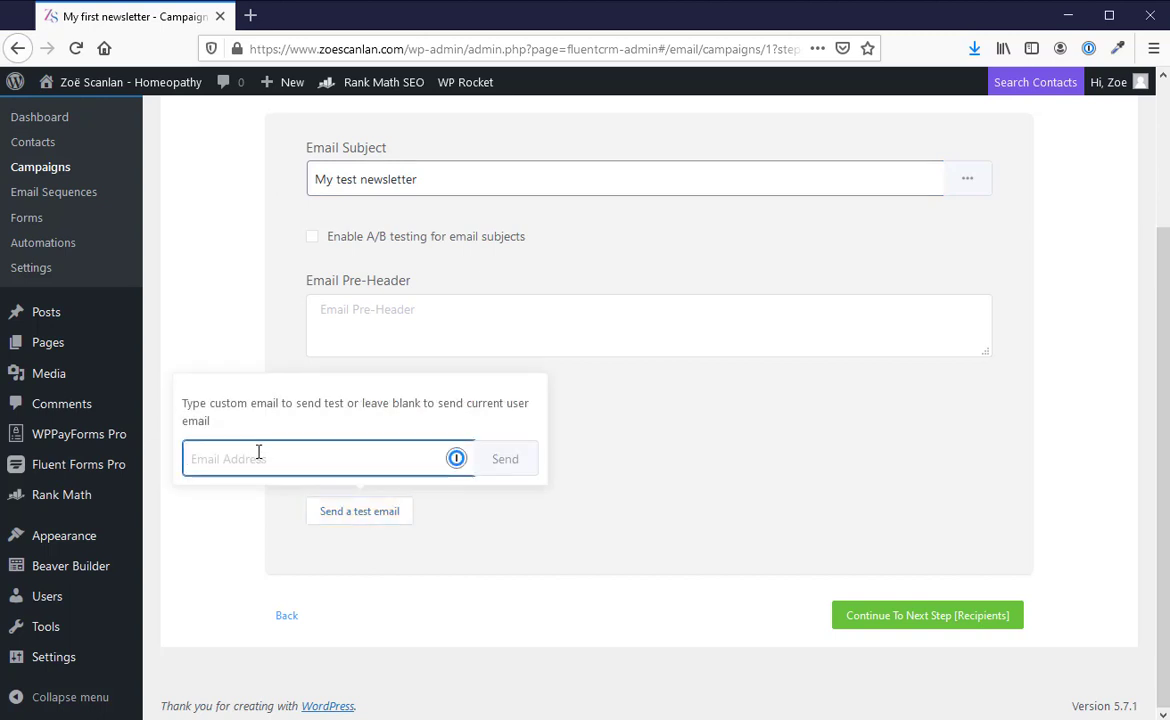
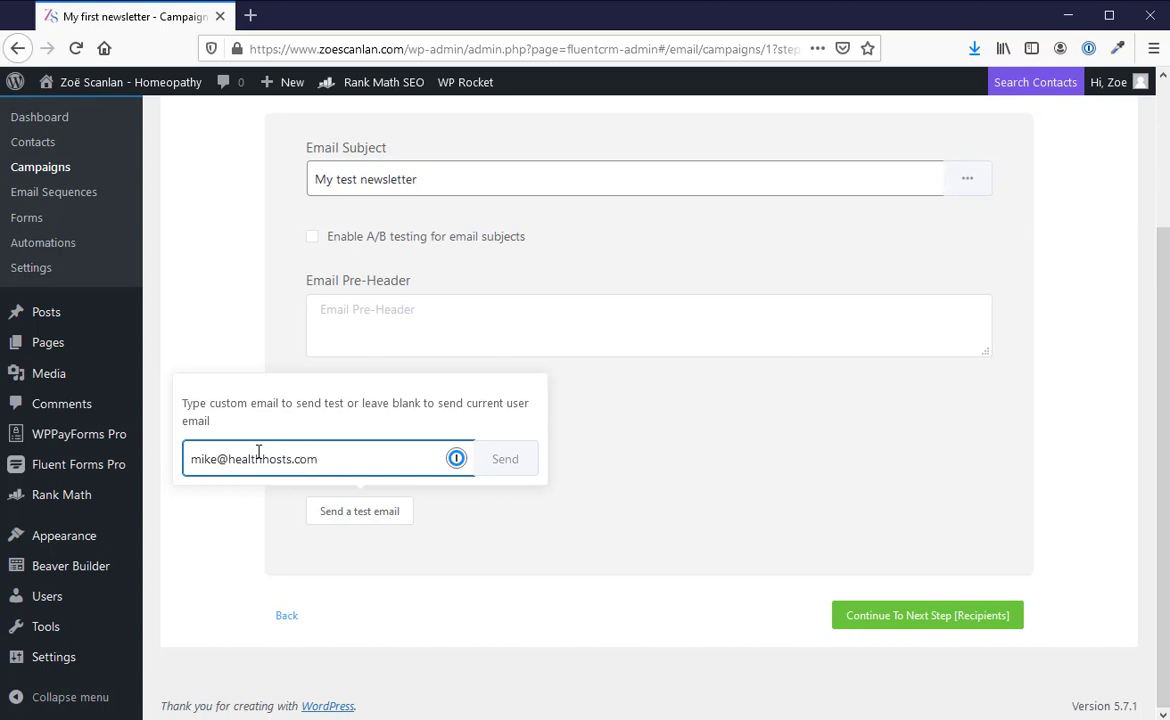
{"action": "left_click", "coordinate": [506, 460]}
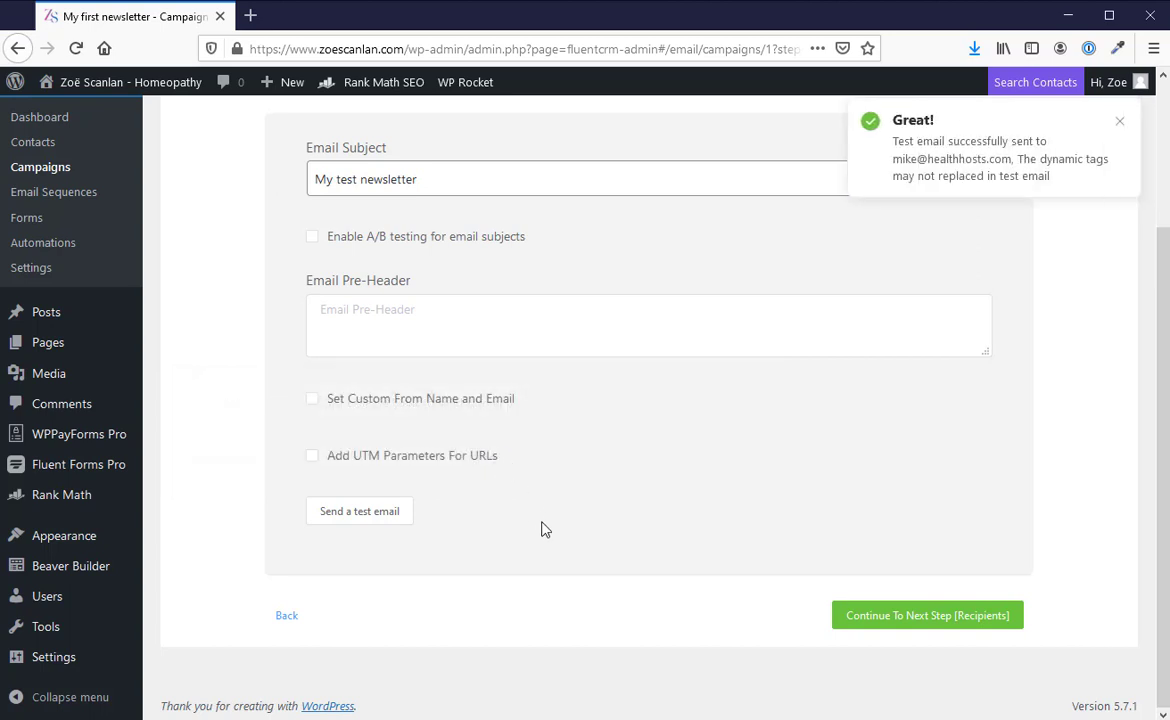
{"action": "scroll", "coordinate": [541, 529], "scroll_direction": "up", "scroll_amount": 2}
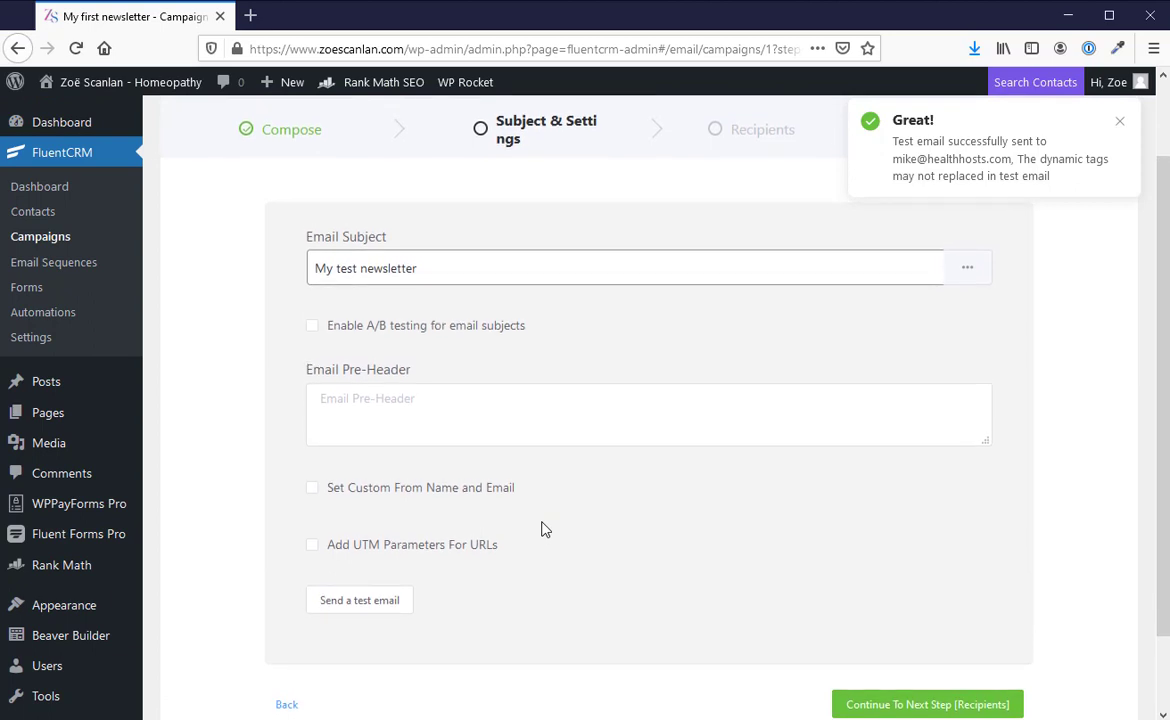
Step: Go back to the Compose stage to review the image and opening paragraph blocks, and return to Subject & Settings
{"action": "scroll", "coordinate": [809, 530], "scroll_direction": "down", "scroll_amount": 2}
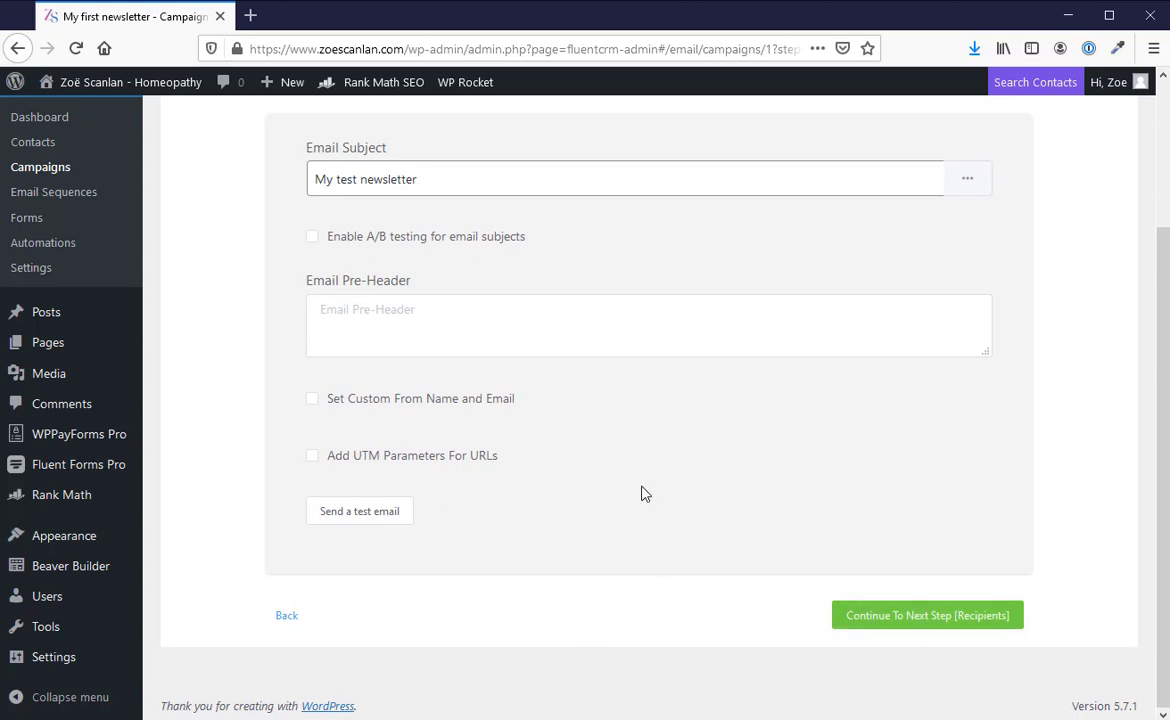
{"action": "left_click", "coordinate": [288, 617]}
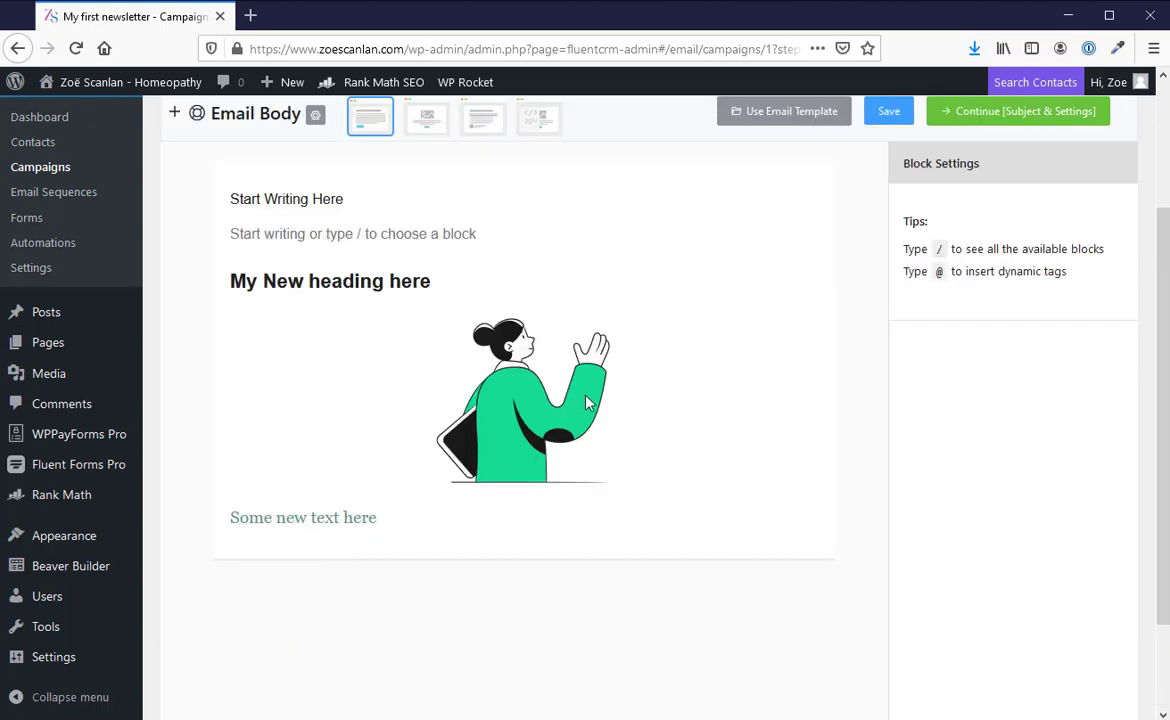
{"action": "left_click", "coordinate": [496, 398]}
{"action": "scroll", "coordinate": [751, 394], "scroll_direction": "up", "scroll_amount": 3}
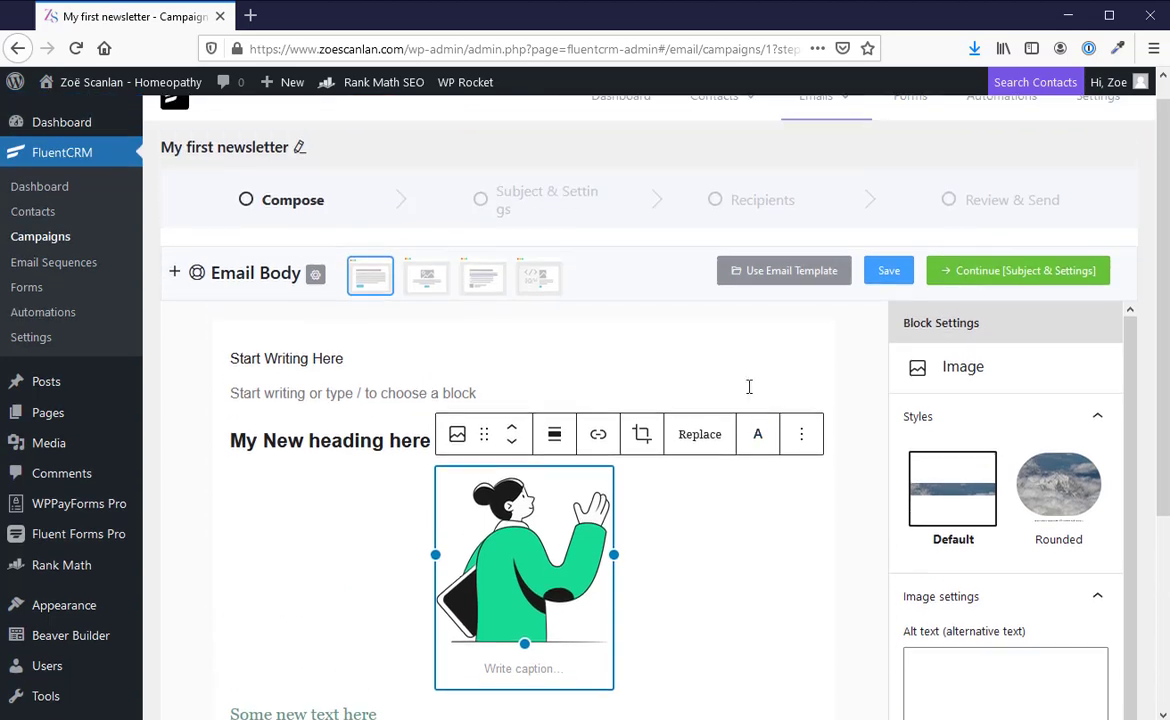
{"action": "left_click", "coordinate": [374, 384]}
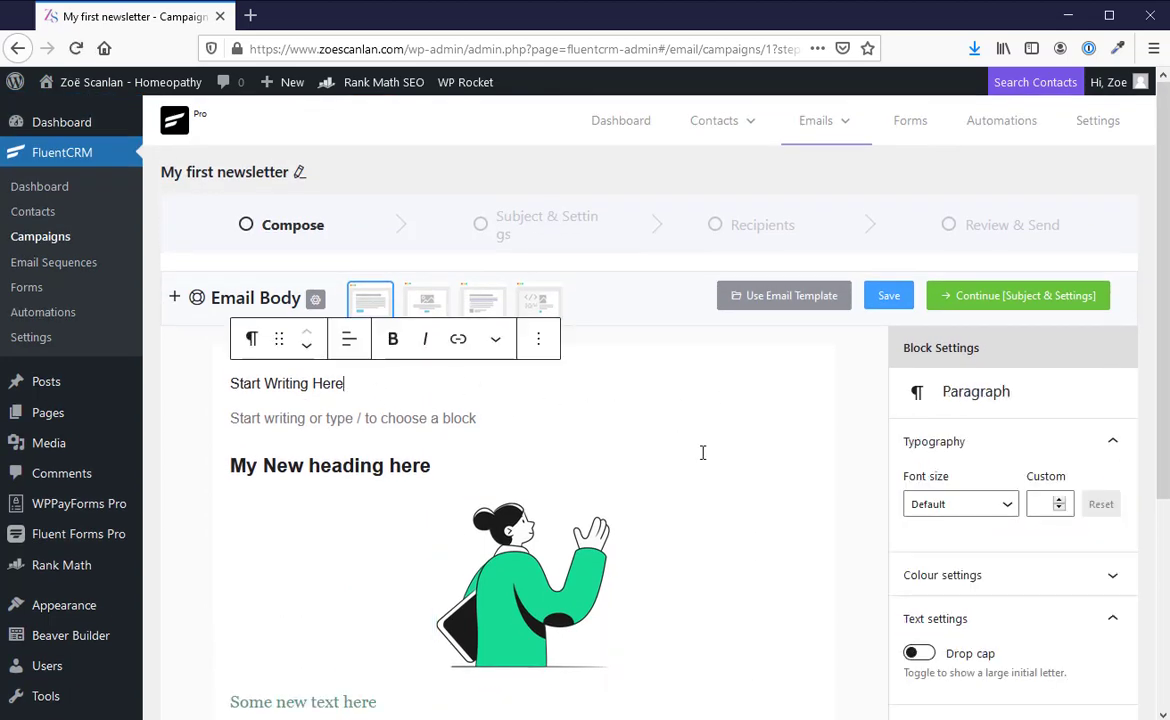
{"action": "scroll", "coordinate": [700, 455], "scroll_direction": "down", "scroll_amount": 3}
{"action": "scroll", "coordinate": [700, 460], "scroll_direction": "up", "scroll_amount": 3}
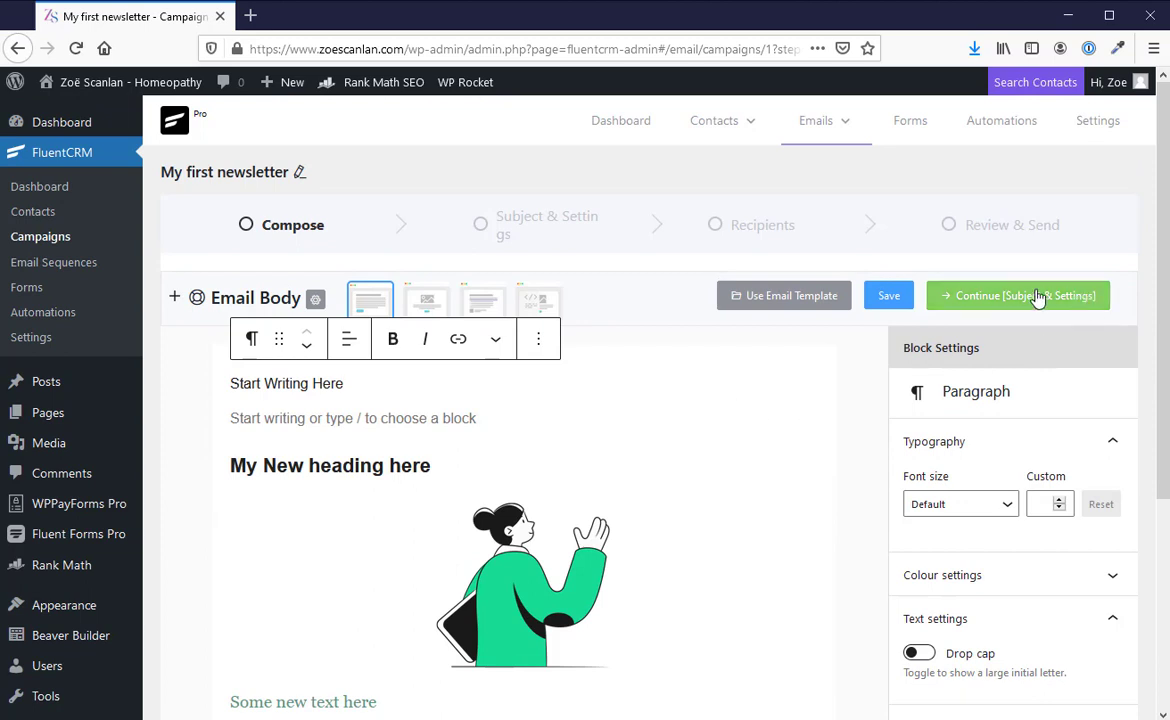
{"action": "left_click", "coordinate": [961, 295]}
Step: Continue to the Recipients stage and include the Newsletter list with the tag setting All contacts on Selected List segment
{"action": "scroll", "coordinate": [660, 445], "scroll_direction": "down", "scroll_amount": 2}
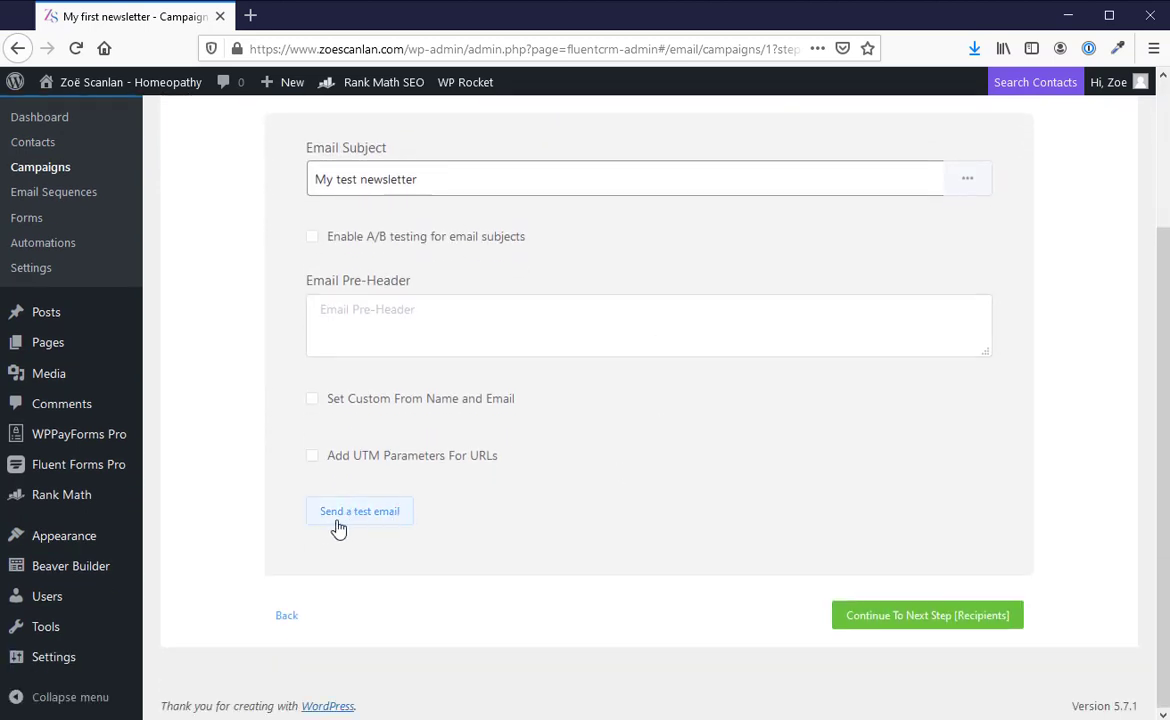
{"action": "left_click", "coordinate": [928, 620]}
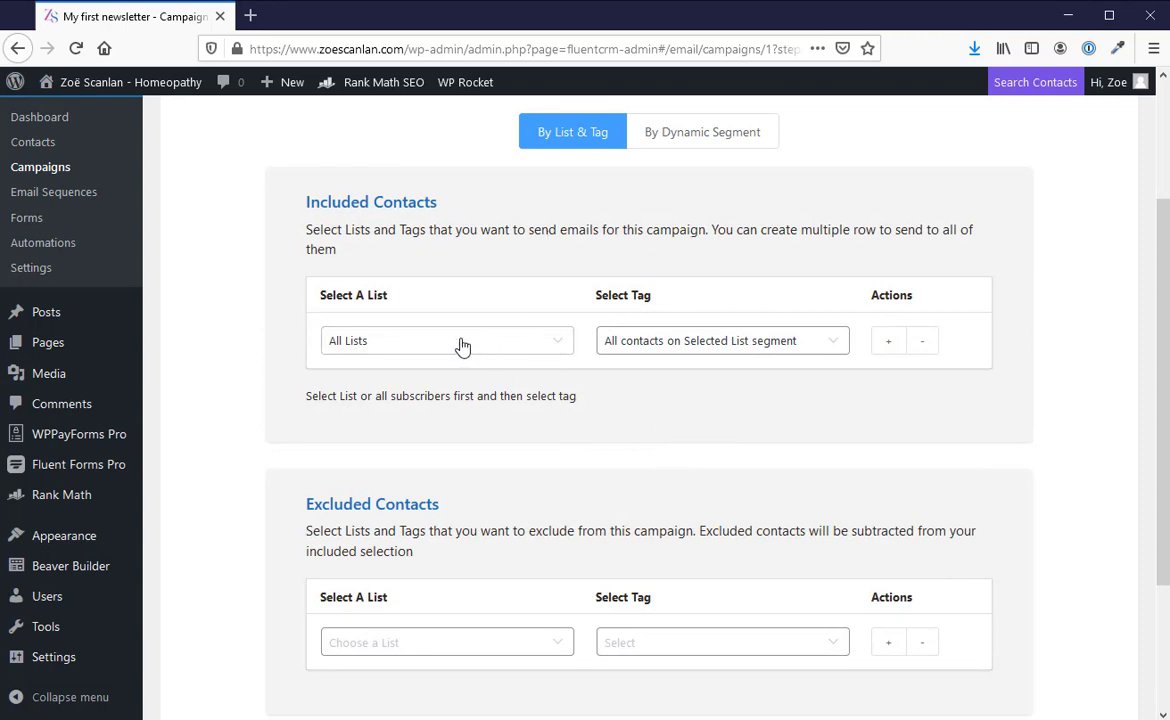
{"action": "left_click", "coordinate": [524, 344]}
{"action": "left_click", "coordinate": [524, 344]}
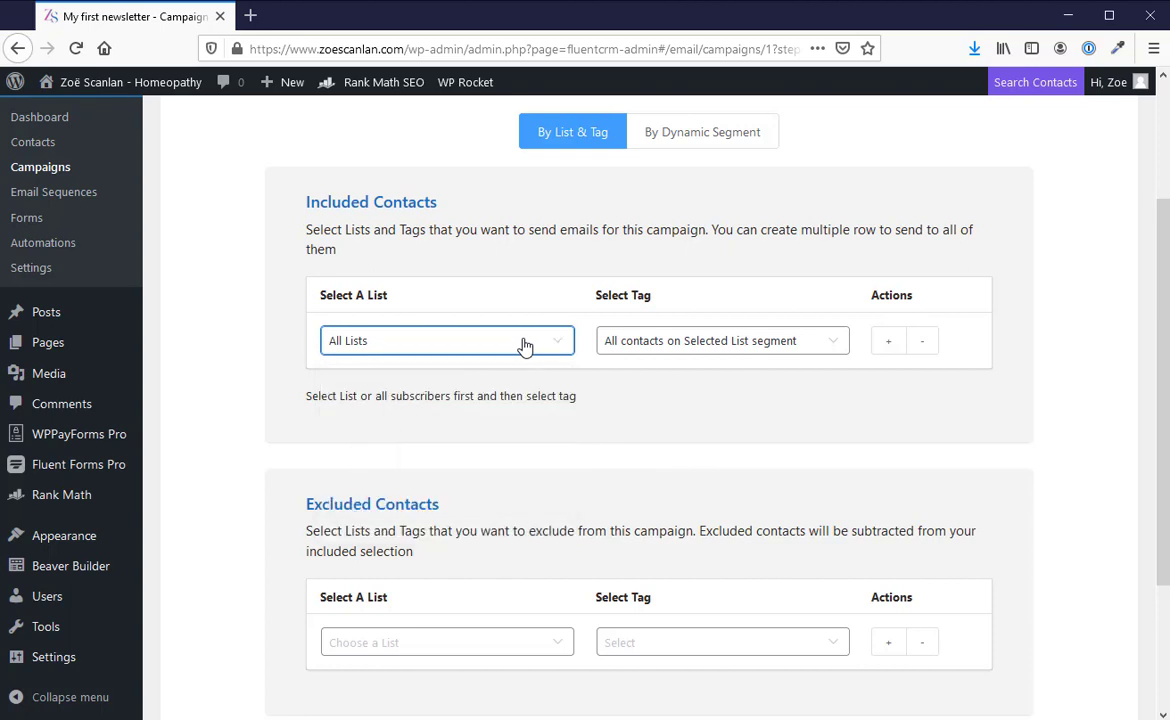
{"action": "left_click", "coordinate": [524, 344]}
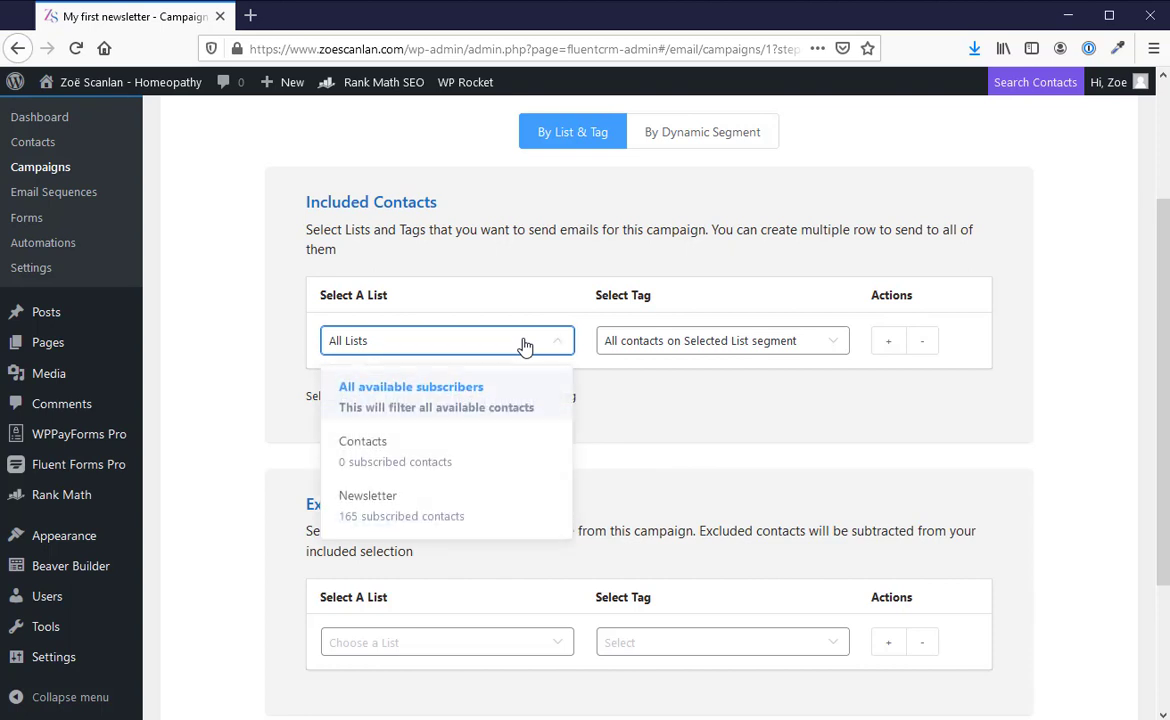
{"action": "left_click", "coordinate": [393, 515]}
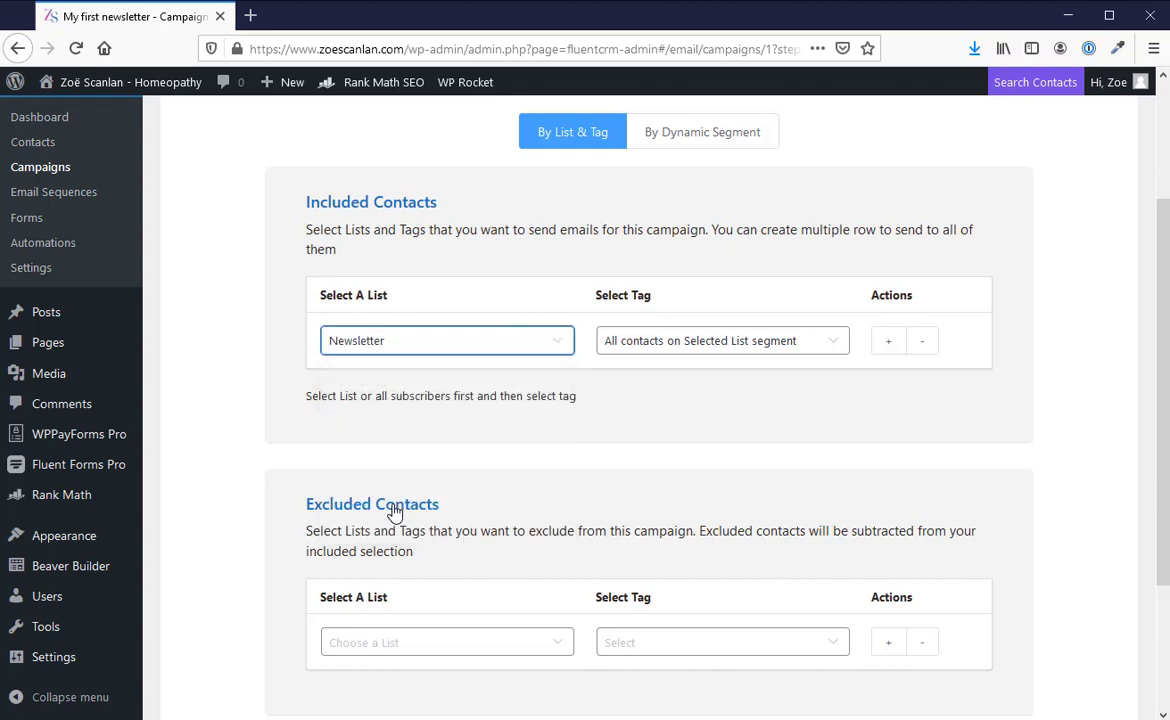
{"action": "left_click", "coordinate": [824, 345]}
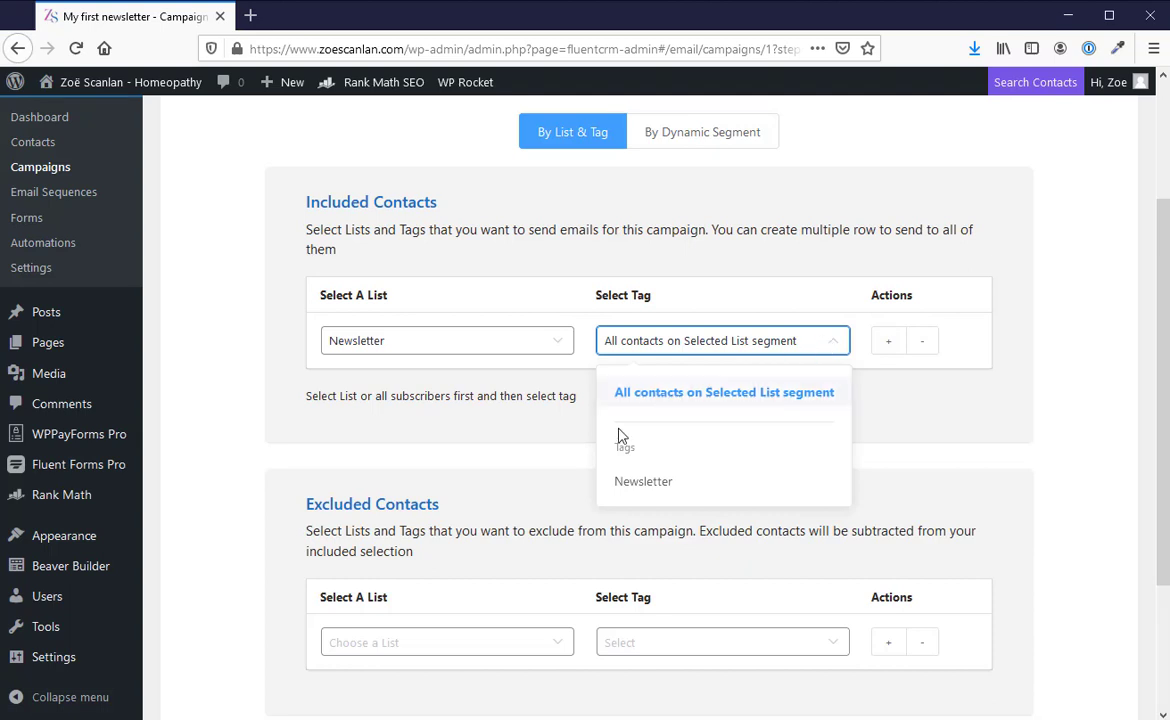
{"action": "left_click", "coordinate": [826, 347]}
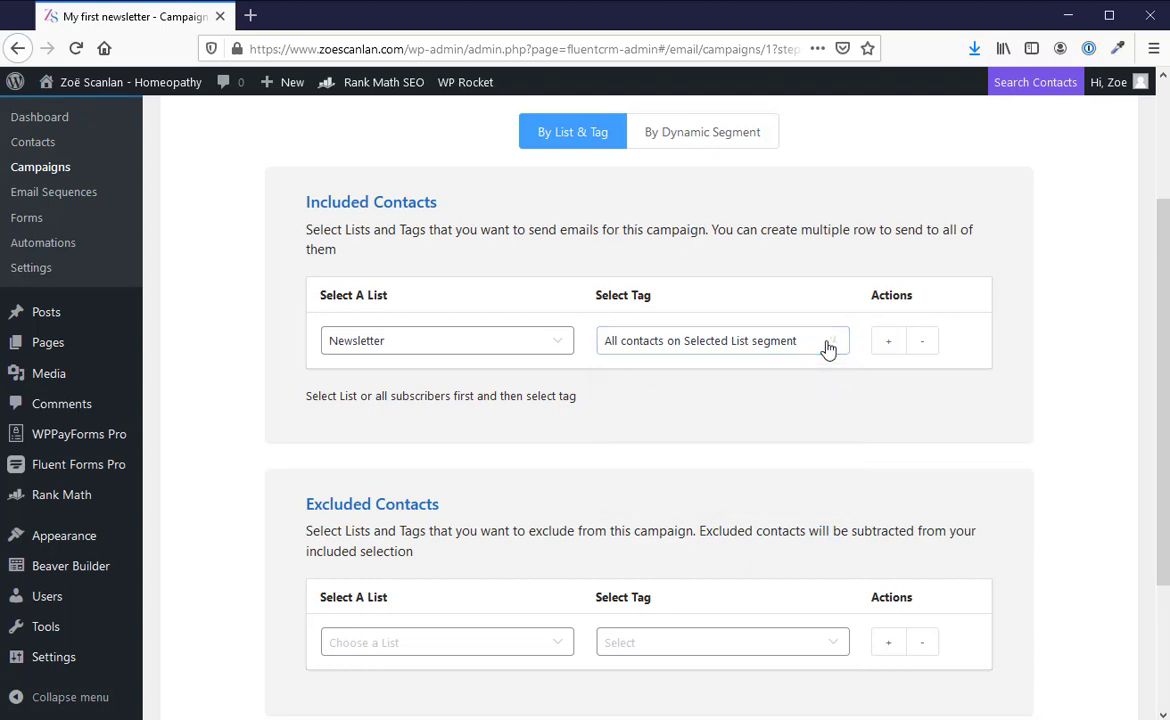
Step: Check the tag options for Excluded Contacts, and try adding a second exclusion row before removing it
{"action": "scroll", "coordinate": [791, 411], "scroll_direction": "down", "scroll_amount": 3}
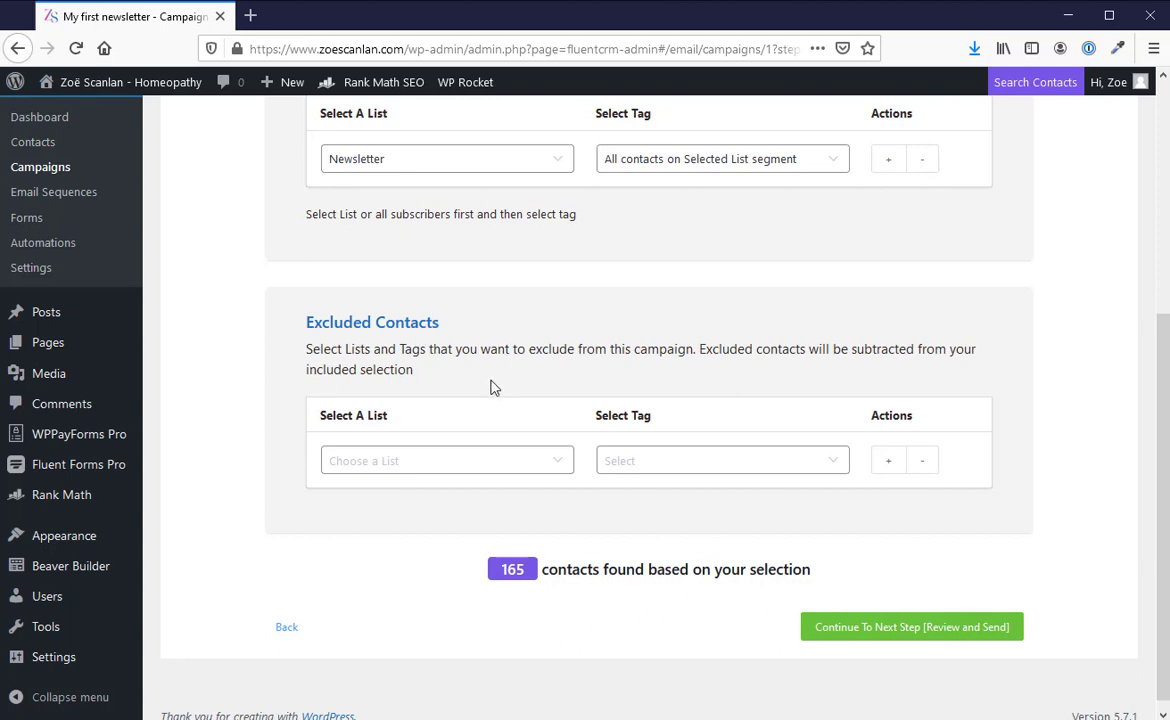
{"action": "left_click", "coordinate": [682, 468]}
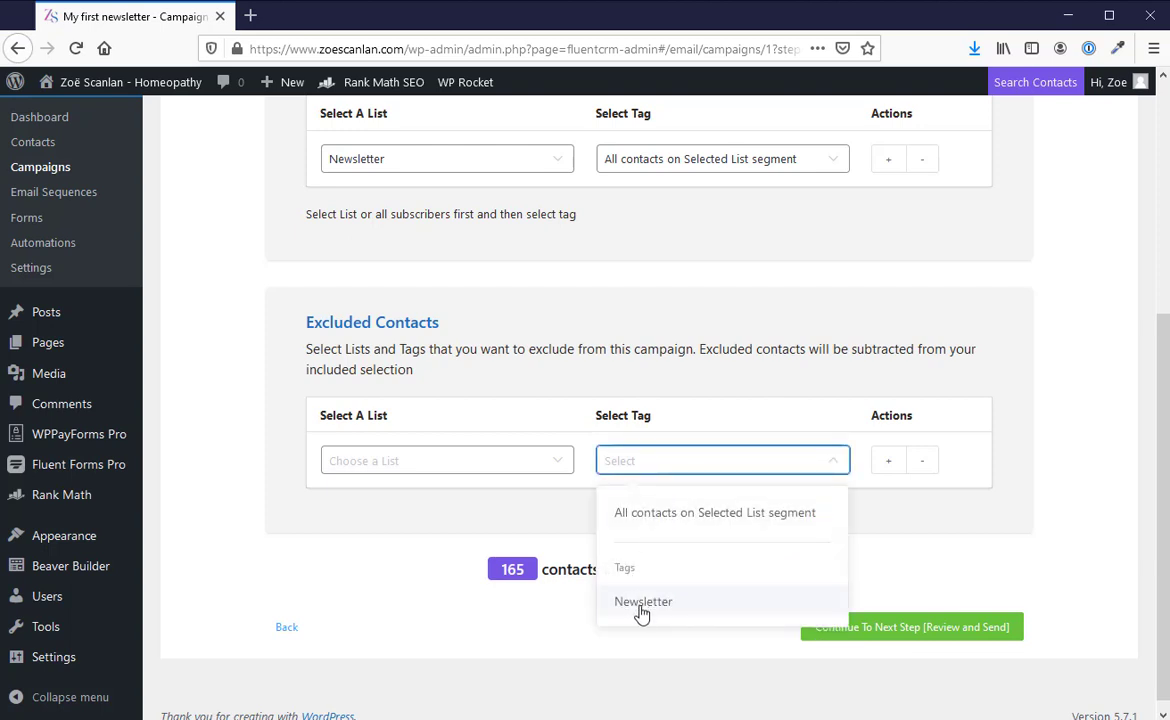
{"action": "left_click", "coordinate": [704, 468]}
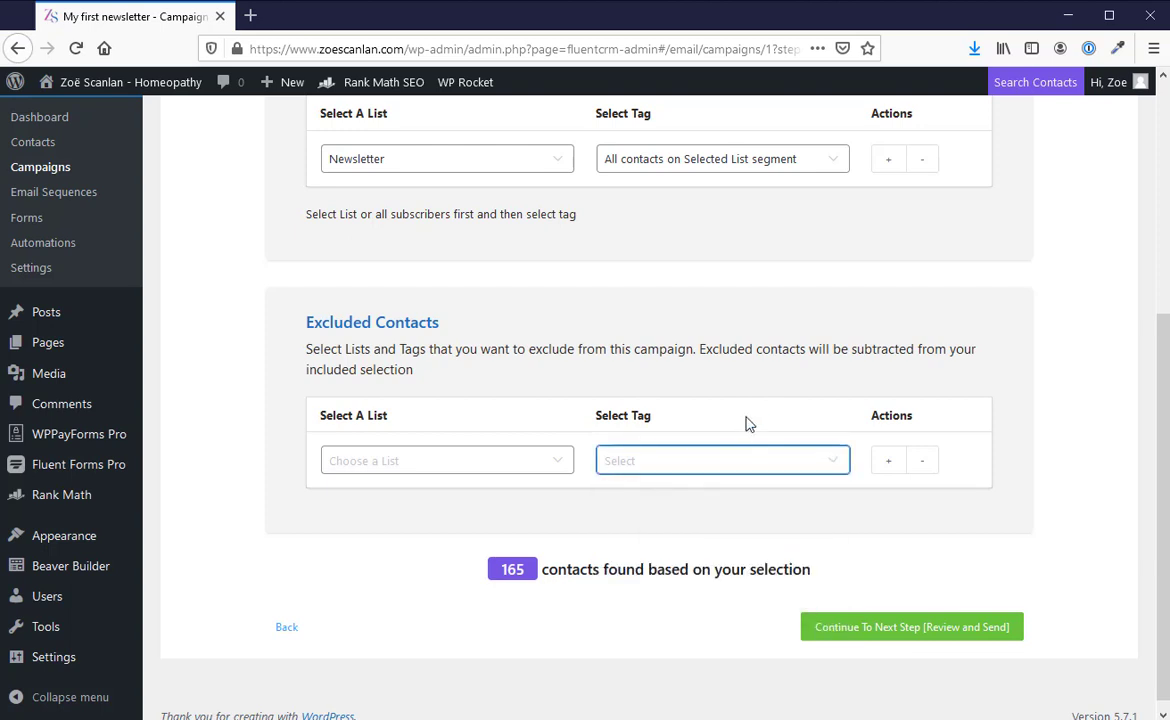
{"action": "left_click", "coordinate": [888, 462]}
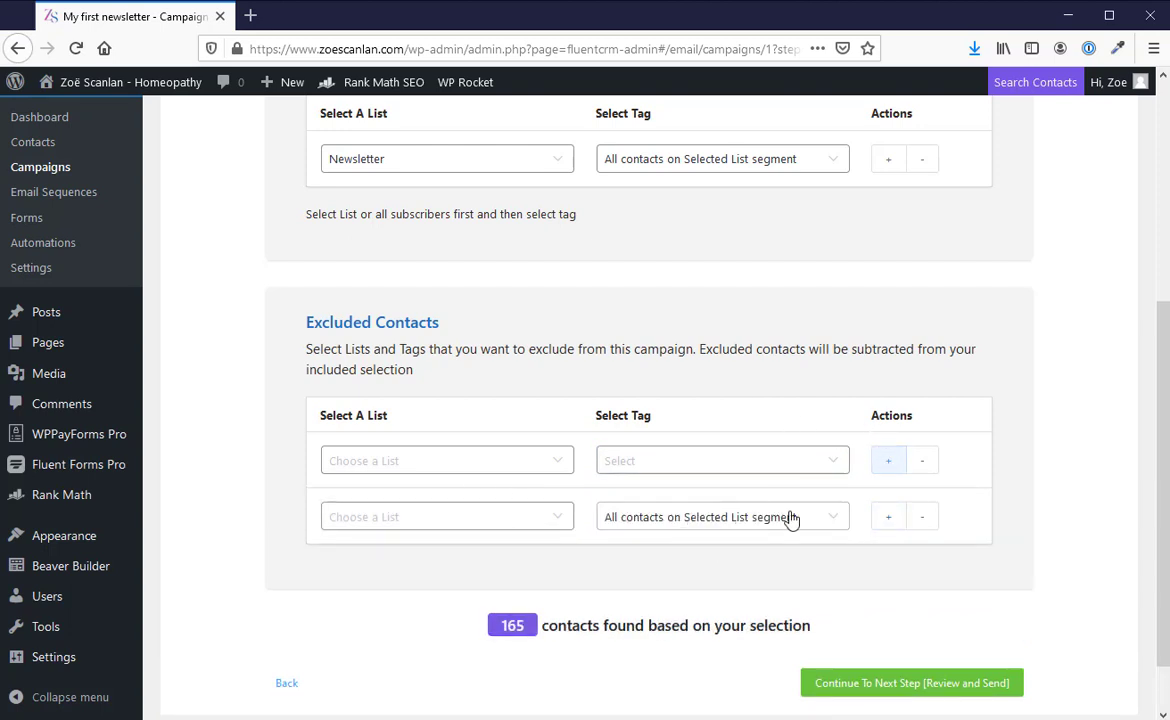
{"action": "left_click", "coordinate": [922, 518]}
Step: Reselect the Newsletter list under Included Contacts, and try adding a second inclusion row before removing it
{"action": "scroll", "coordinate": [895, 445], "scroll_direction": "up", "scroll_amount": 5}
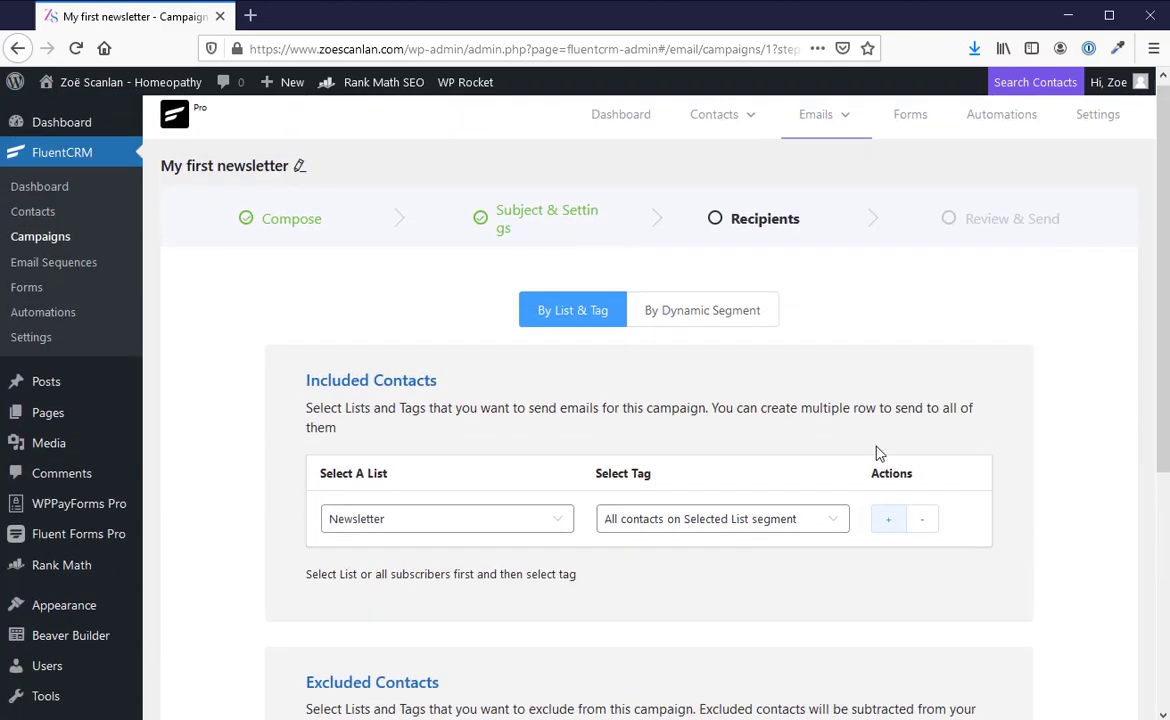
{"action": "left_click", "coordinate": [547, 528]}
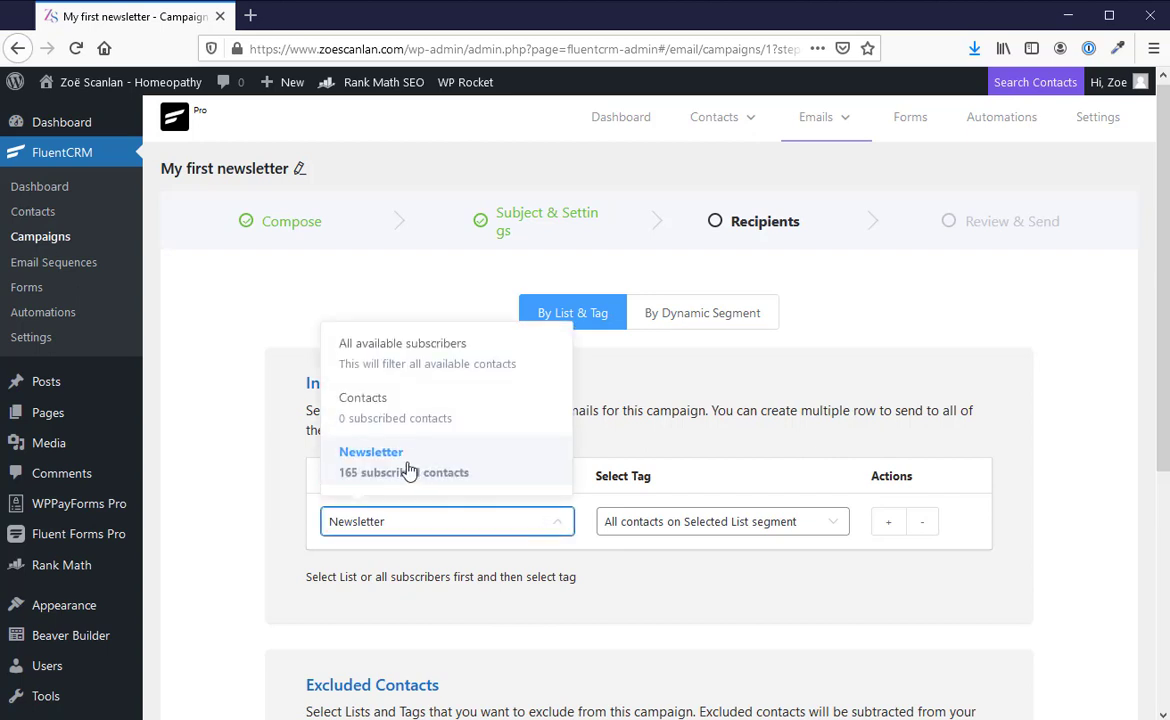
{"action": "left_click", "coordinate": [408, 471]}
{"action": "left_click", "coordinate": [888, 523]}
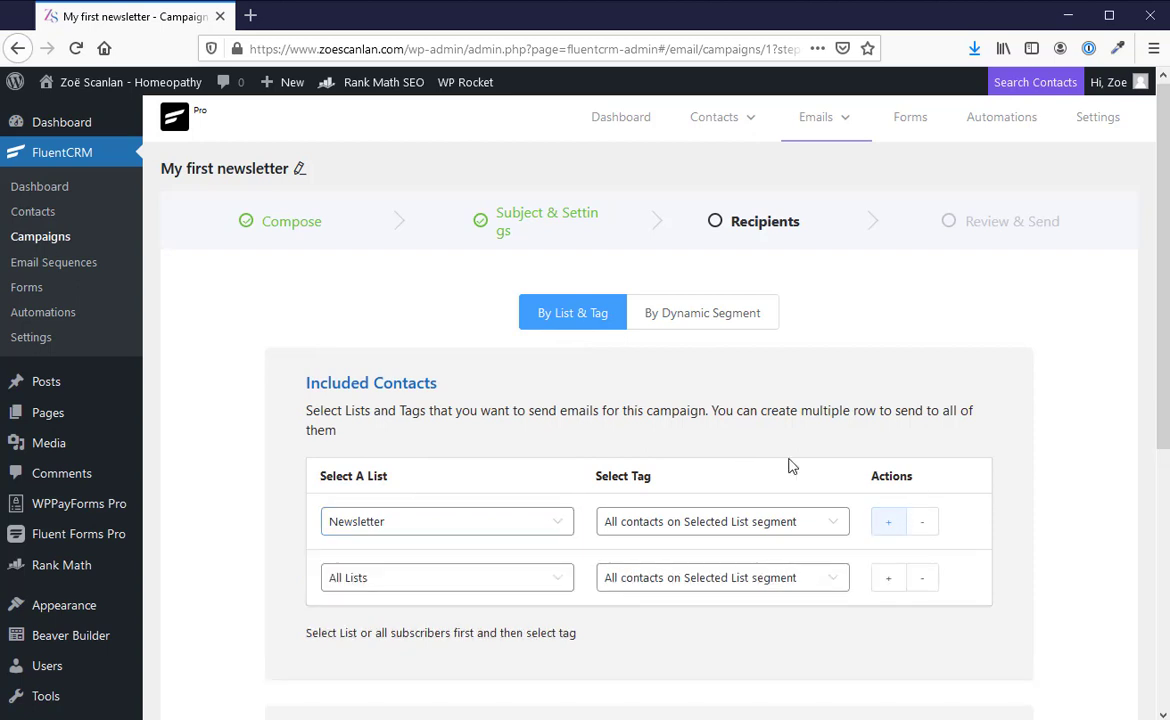
{"action": "left_click", "coordinate": [465, 582]}
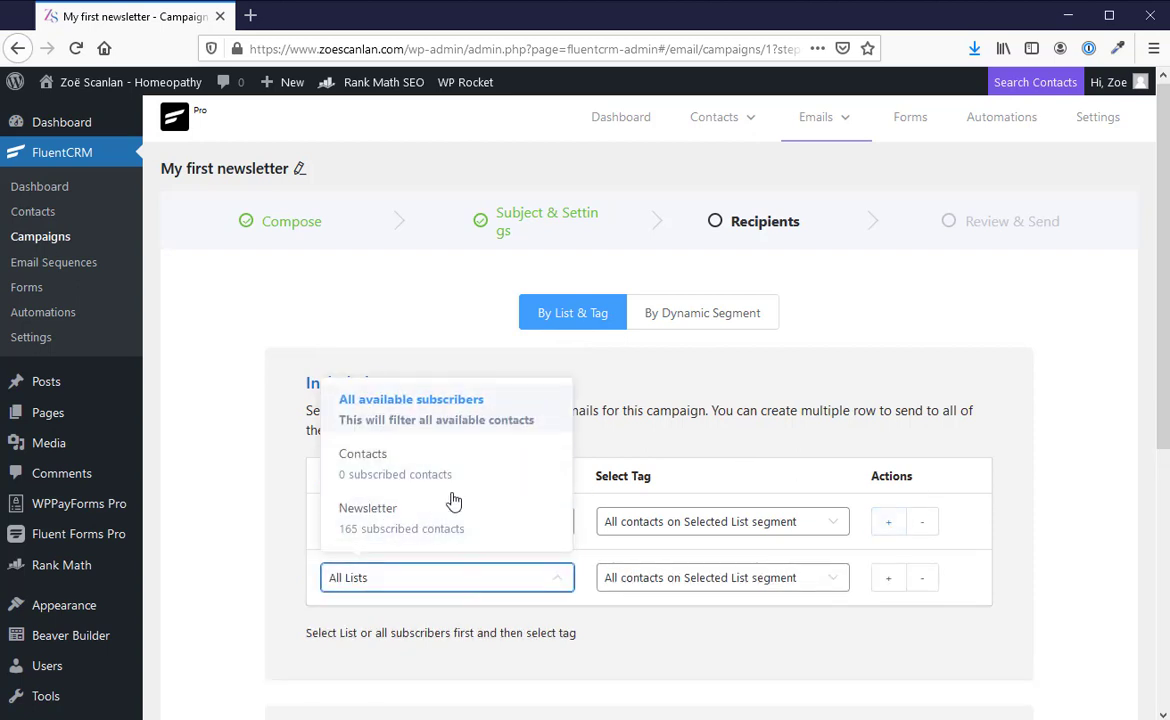
{"action": "left_click", "coordinate": [512, 585]}
{"action": "left_click", "coordinate": [922, 578]}
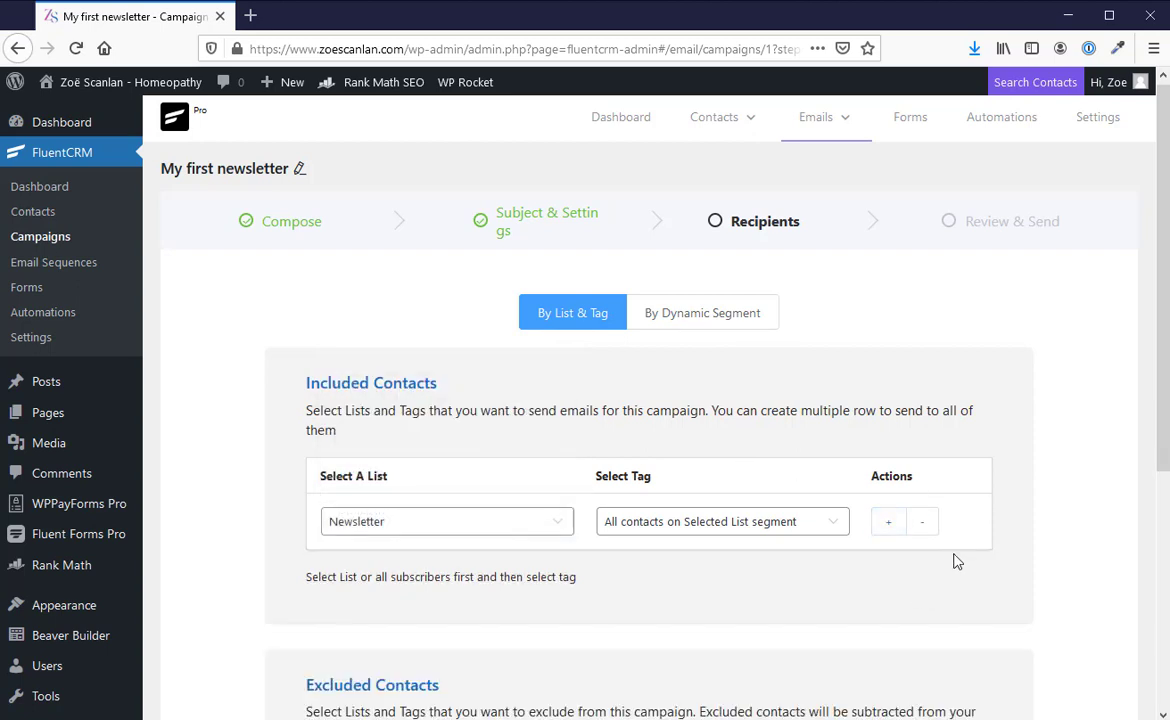
{"action": "scroll", "coordinate": [968, 540], "scroll_direction": "down", "scroll_amount": 4}
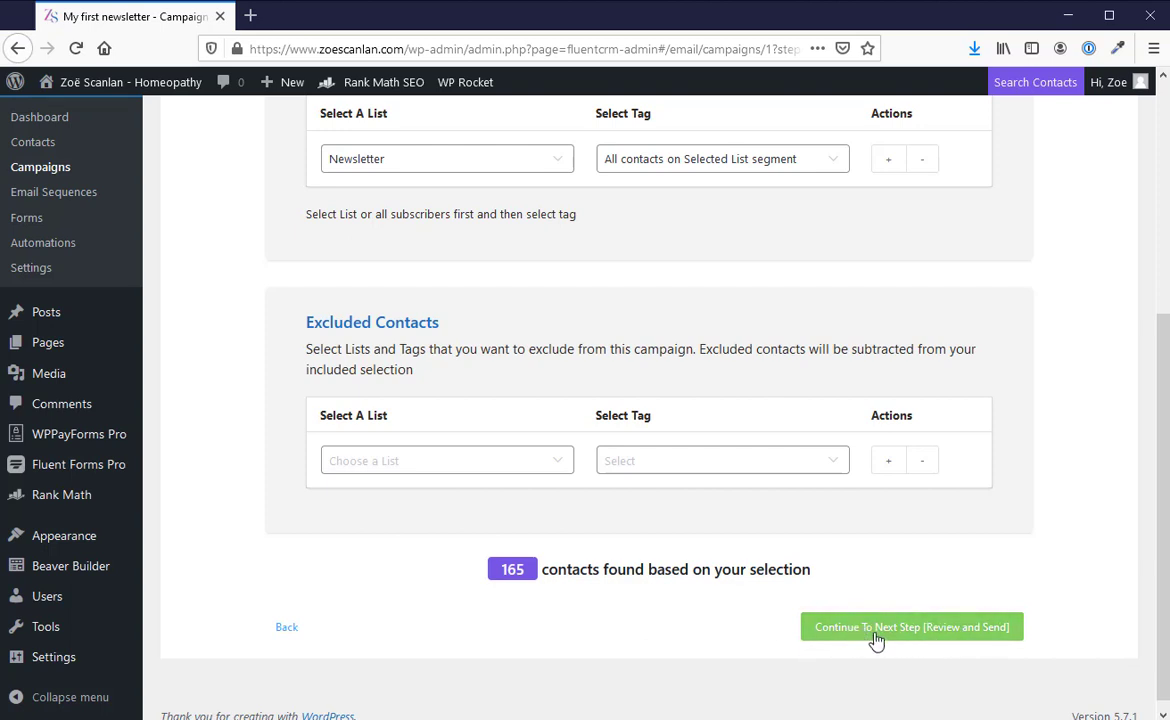
{"action": "scroll", "coordinate": [995, 598], "scroll_direction": "up", "scroll_amount": 3}
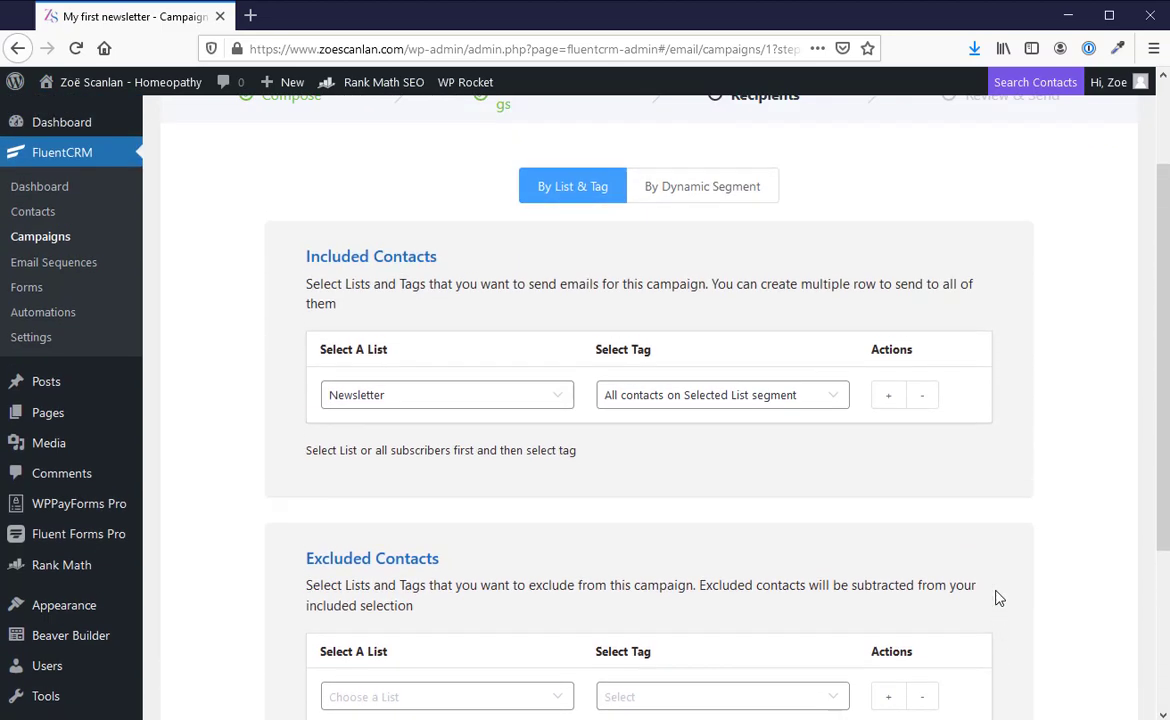
{"action": "scroll", "coordinate": [998, 598], "scroll_direction": "down", "scroll_amount": 4}
{"action": "scroll", "coordinate": [1024, 569], "scroll_direction": "up", "scroll_amount": 4}
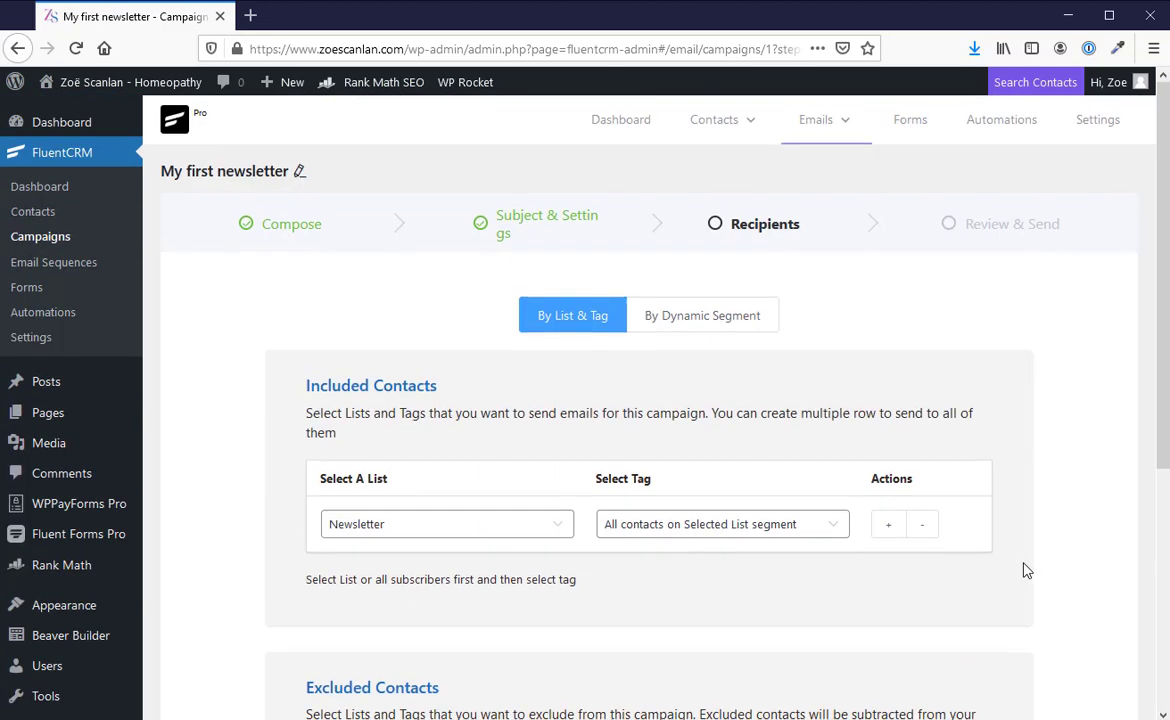